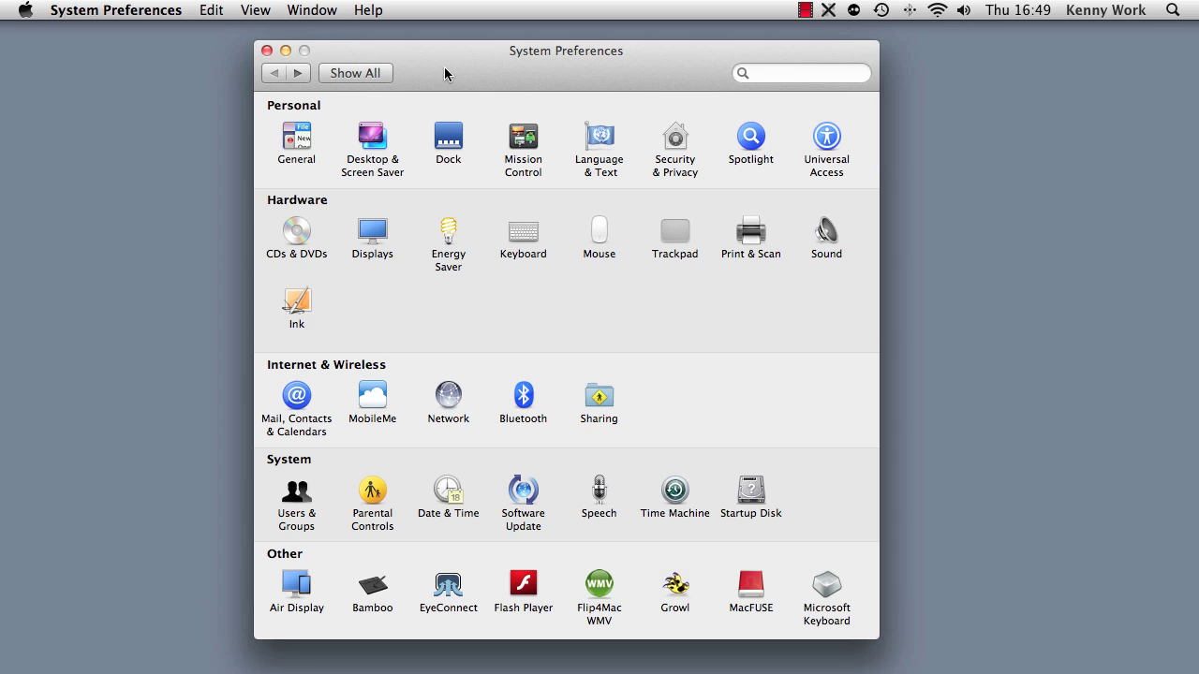
# Open the General preferences and review the choices for Appearance and Highlight color
pyautogui.click(296, 136)
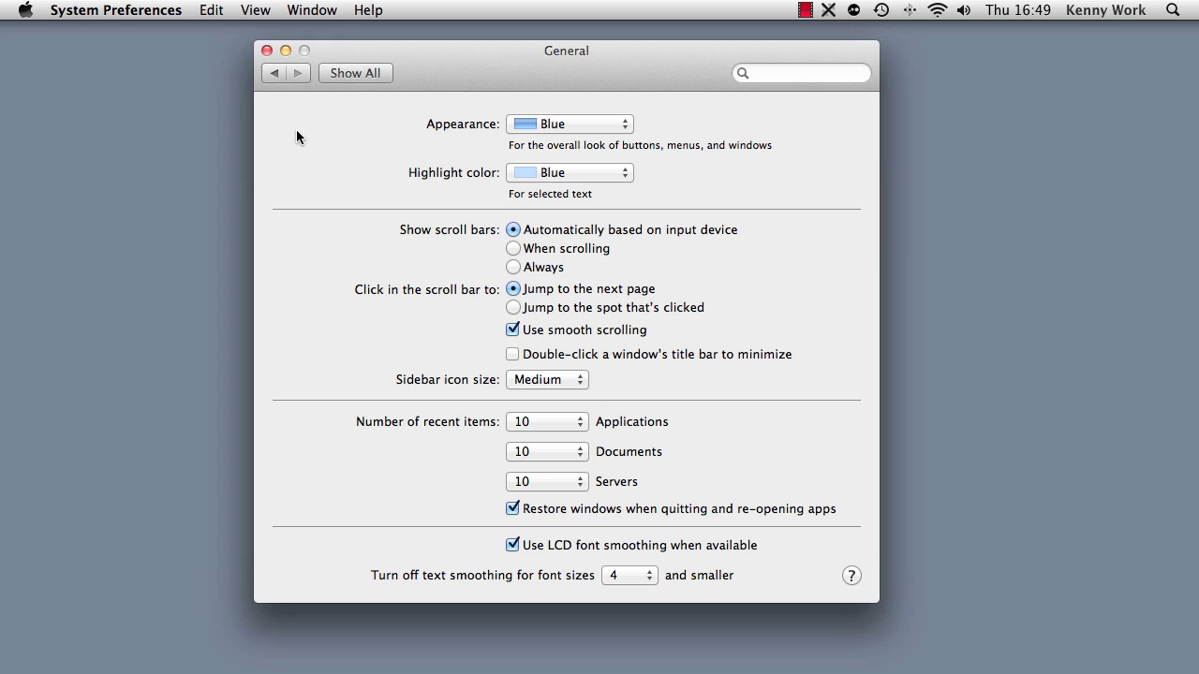
pyautogui.click(592, 123)
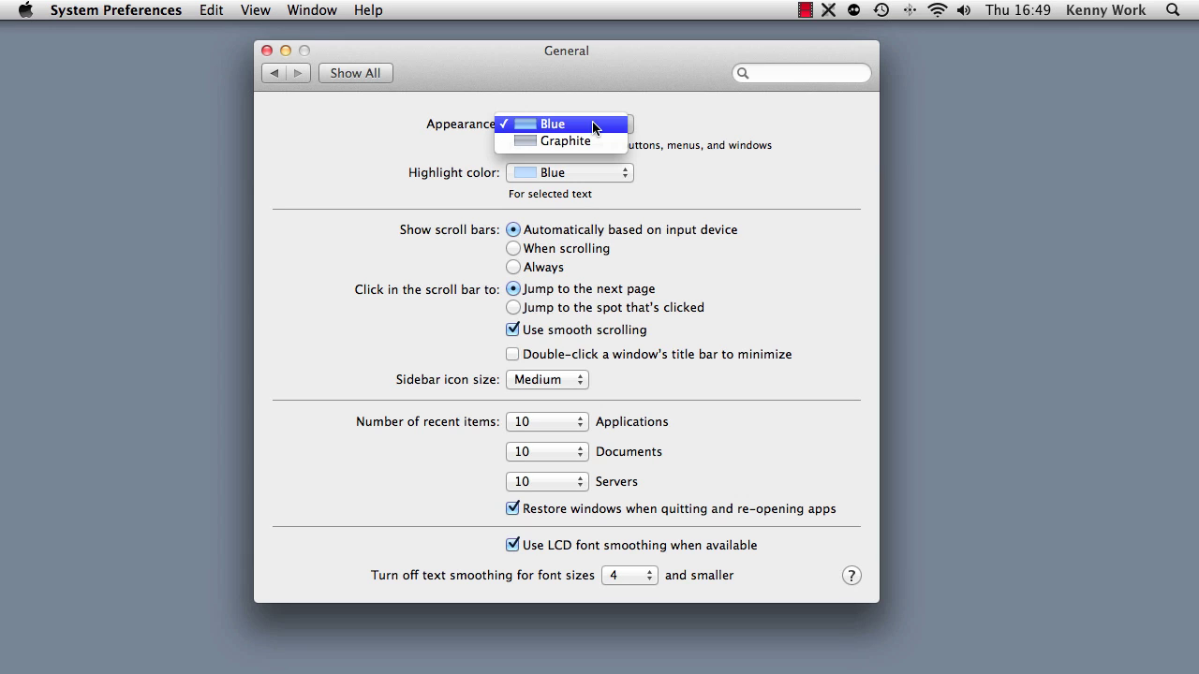
pyautogui.click(663, 122)
pyautogui.click(620, 174)
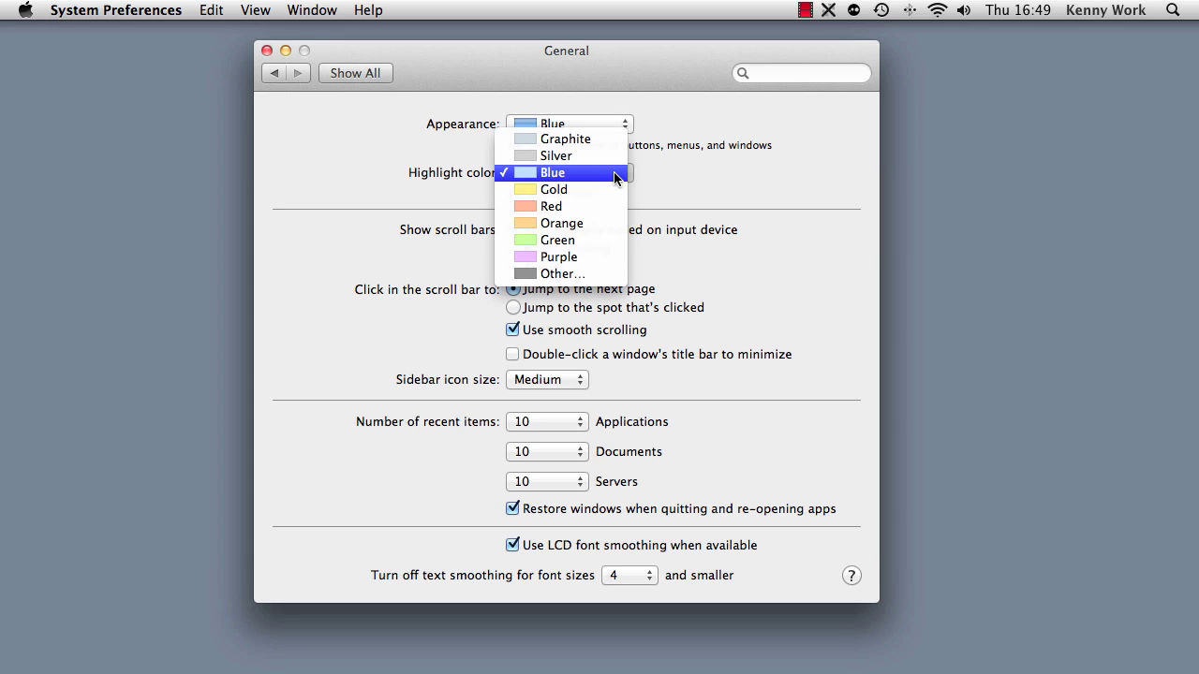
pyautogui.click(689, 179)
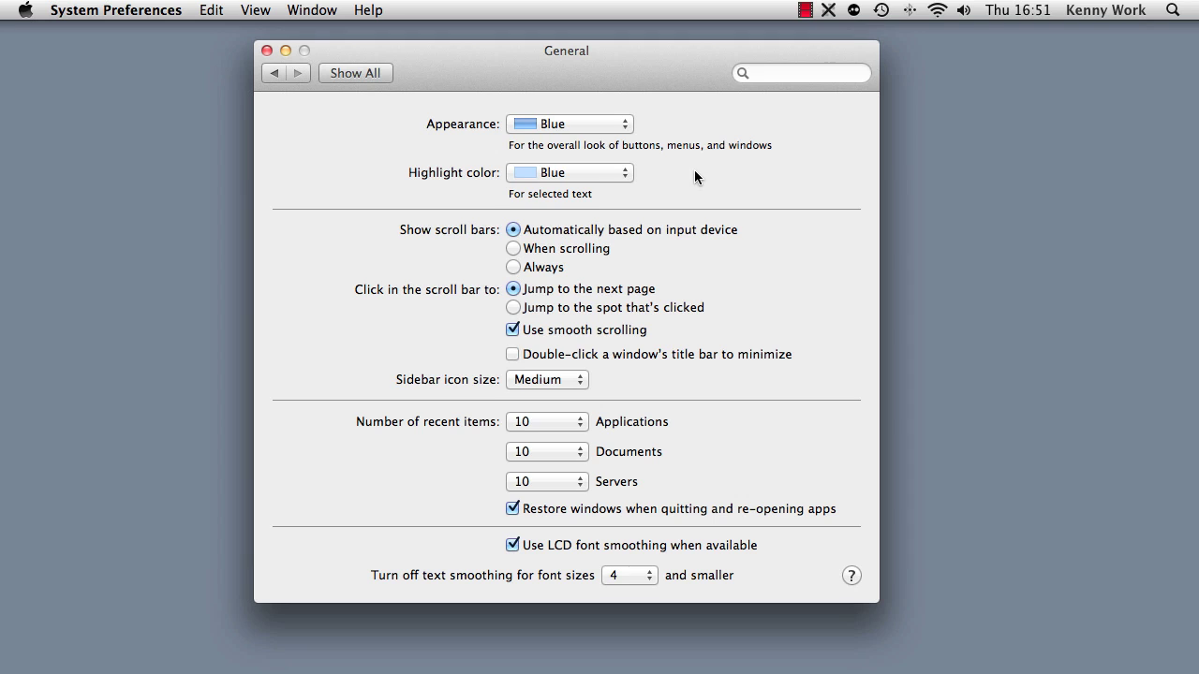
# Enable minimizing windows by their title bar and check the sidebar icon size choices, keeping Medium
pyautogui.click(513, 353)
pyautogui.click(537, 380)
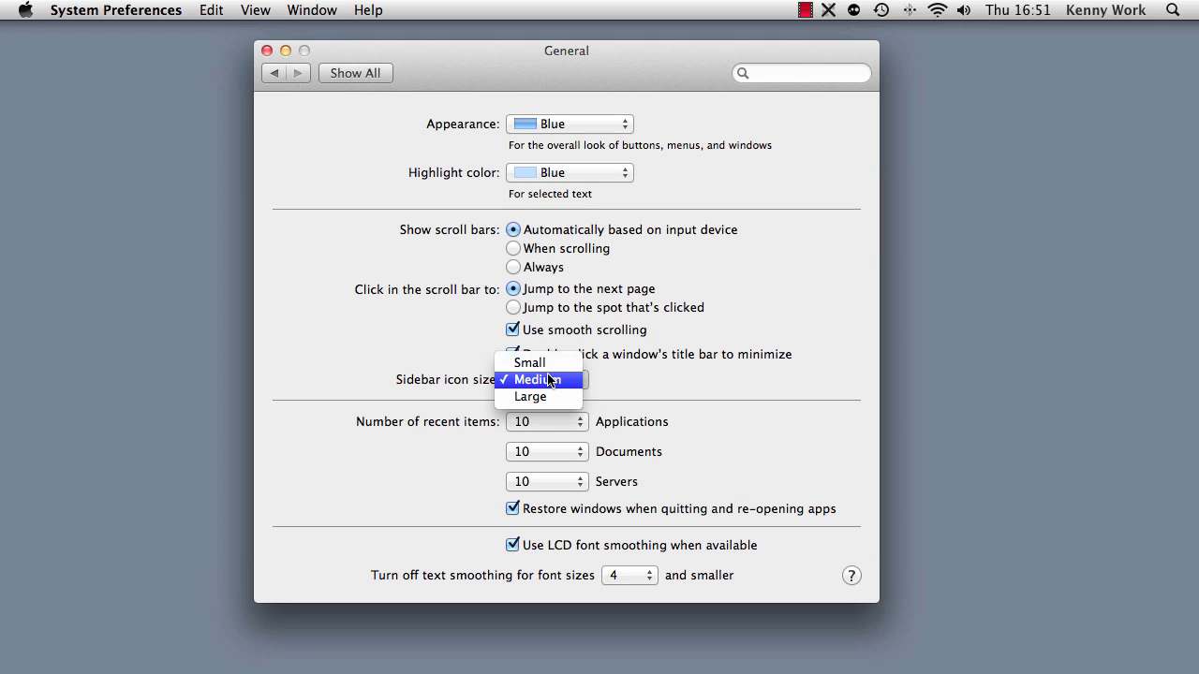
pyautogui.click(621, 377)
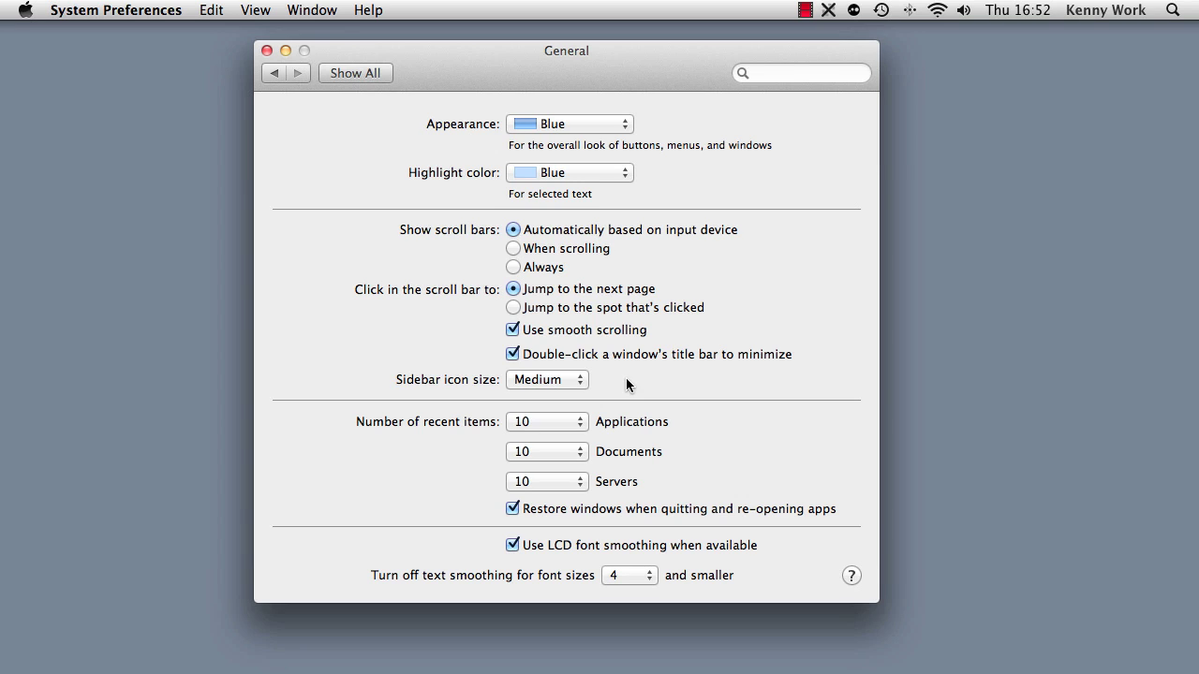
# Review the font sizes available for turning off text smoothing, and return to the preferences overview
pyautogui.click(650, 577)
pyautogui.click(682, 576)
pyautogui.click(648, 574)
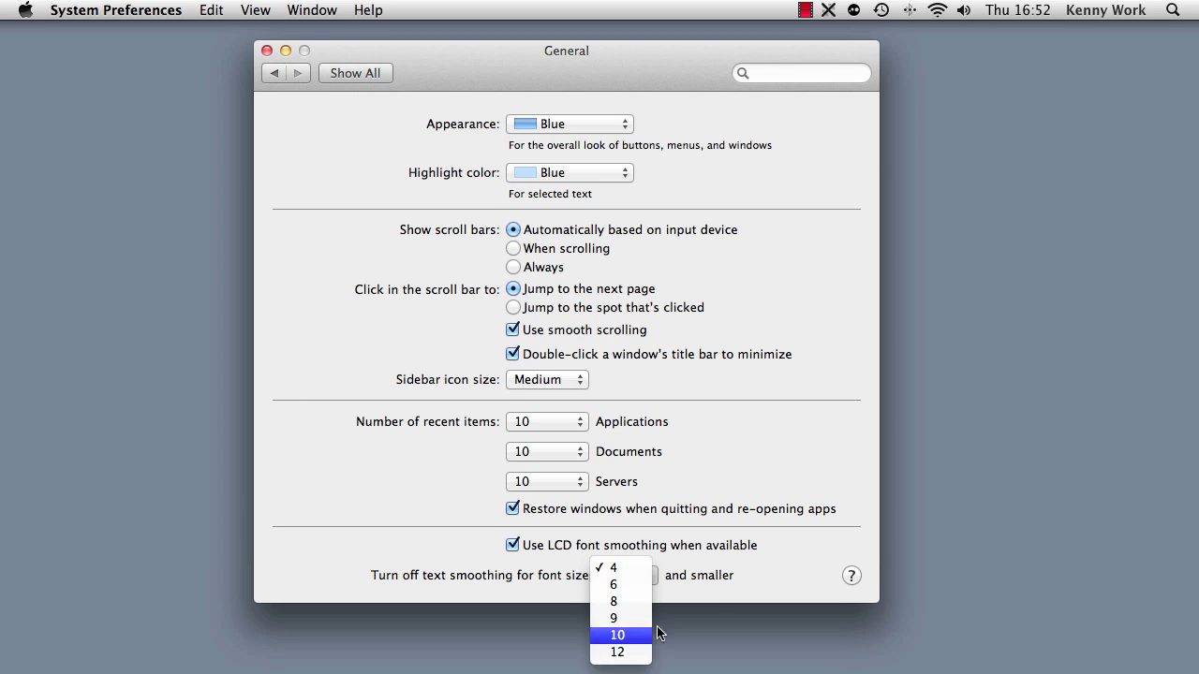
pyautogui.click(658, 634)
pyautogui.press('super+bracketleft')
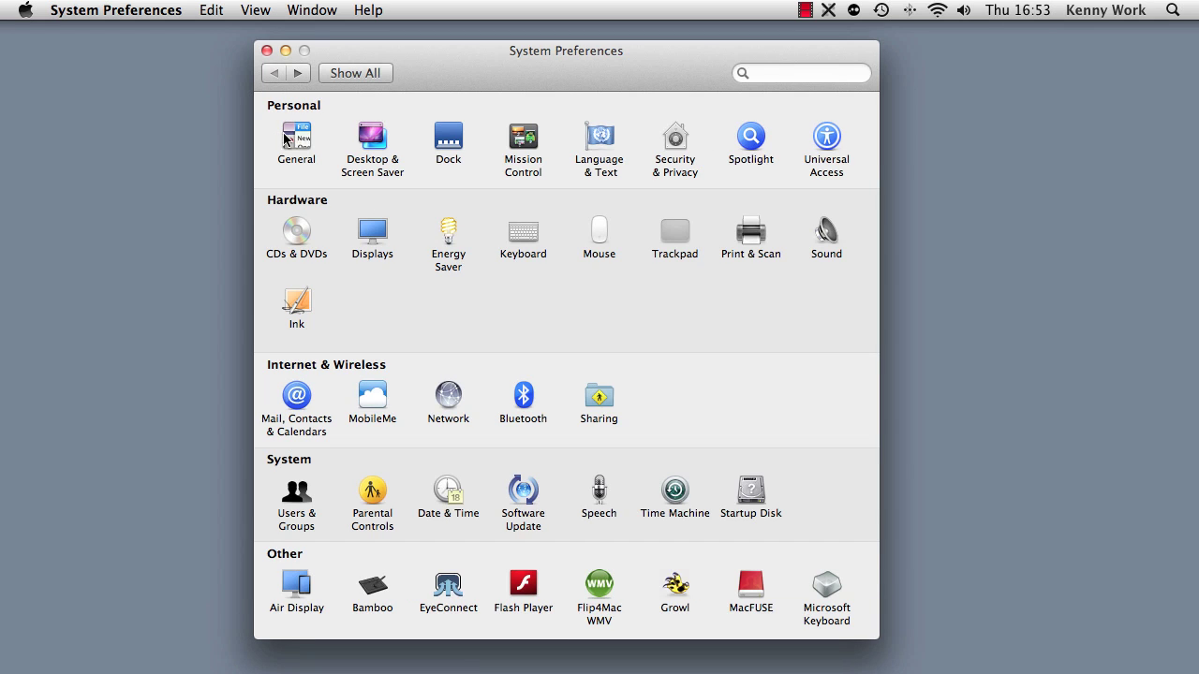
# In the Desktop & Screen Saver preferences, browse the Desktop Pictures, Nature and Folders collections and the option to add a folder
pyautogui.click(370, 140)
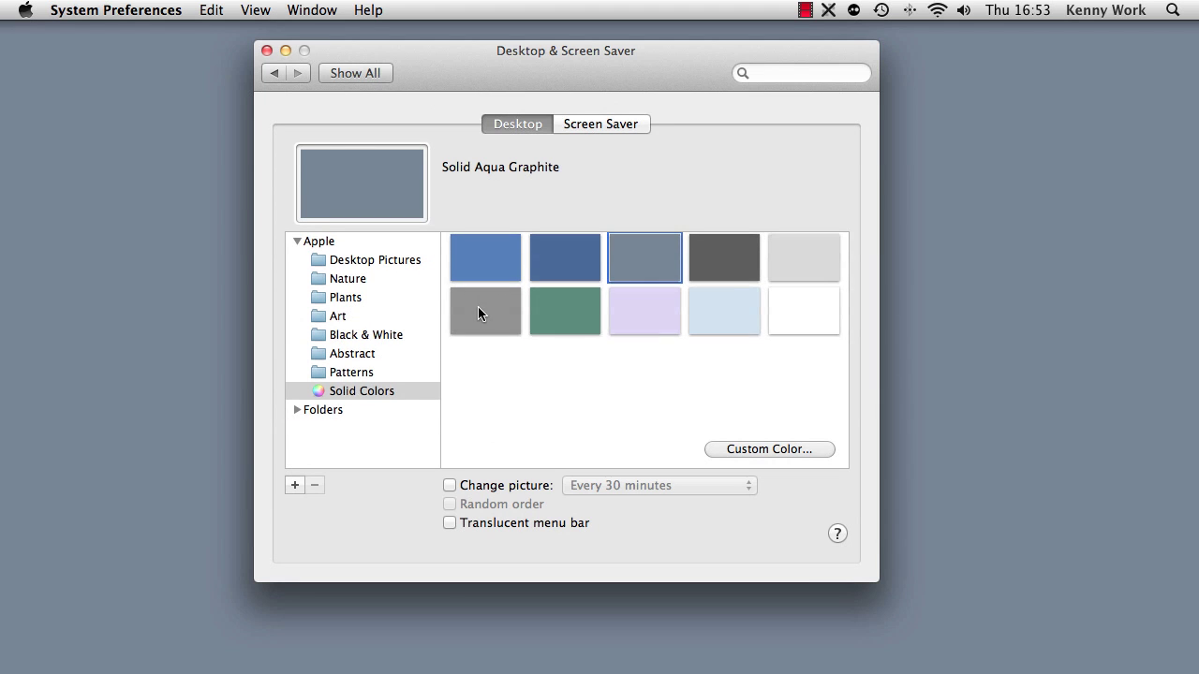
pyautogui.click(392, 261)
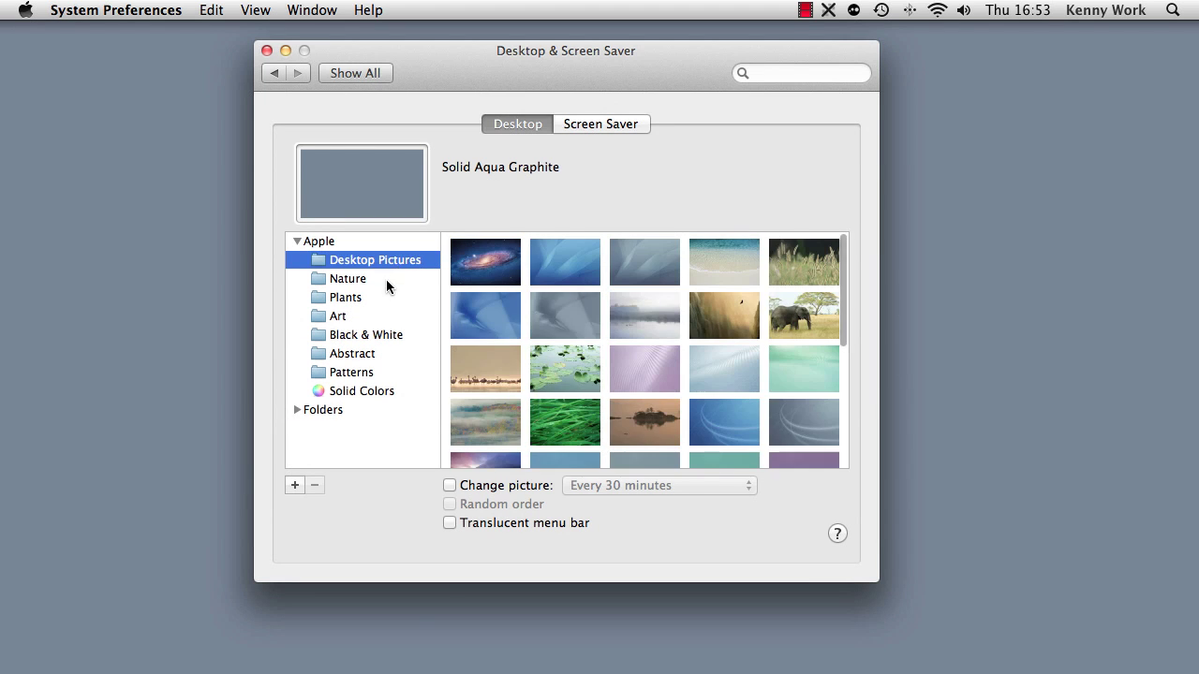
pyautogui.click(386, 279)
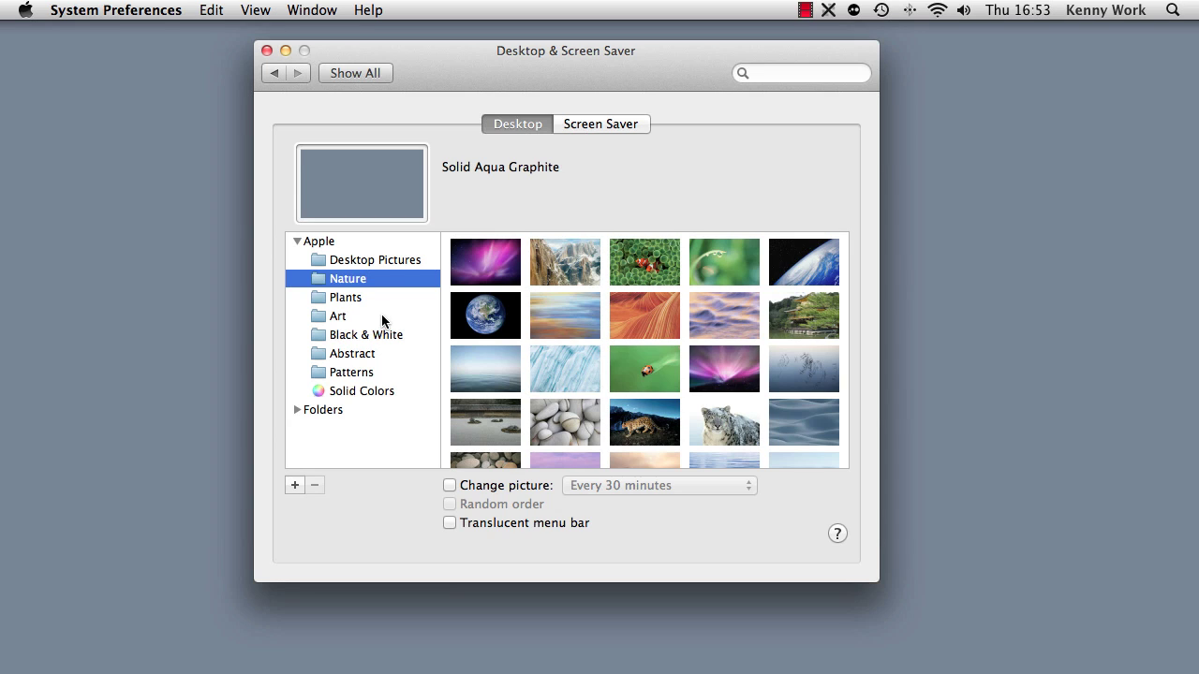
pyautogui.click(297, 410)
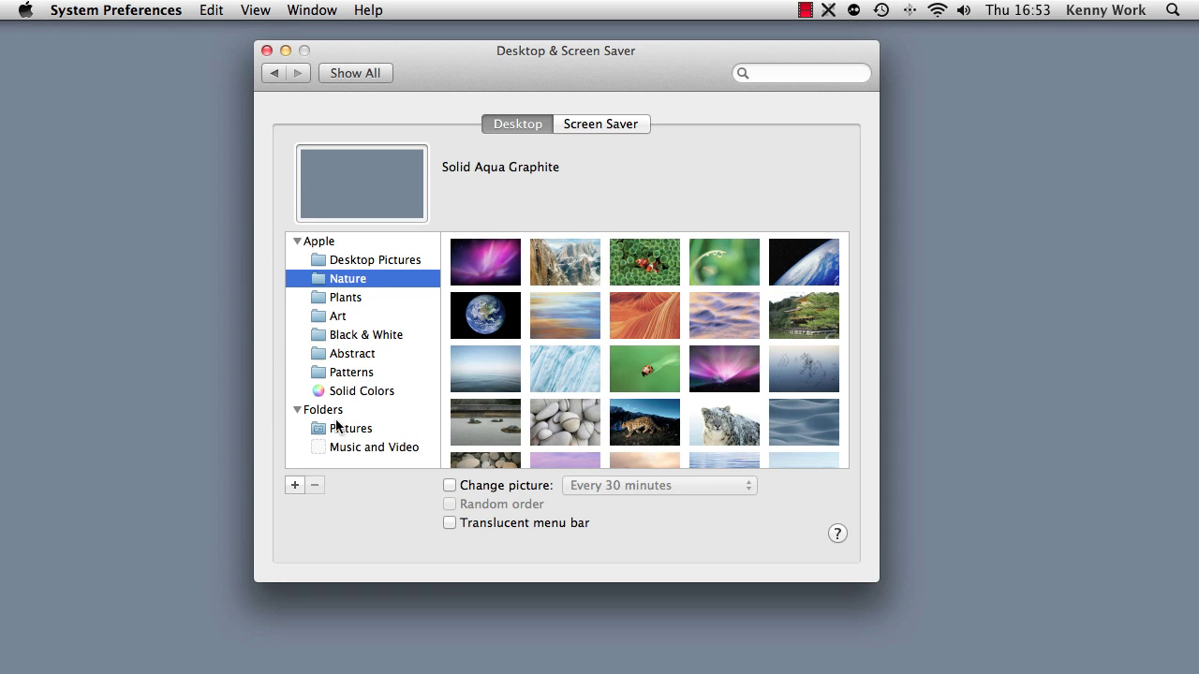
pyautogui.click(337, 413)
pyautogui.click(296, 486)
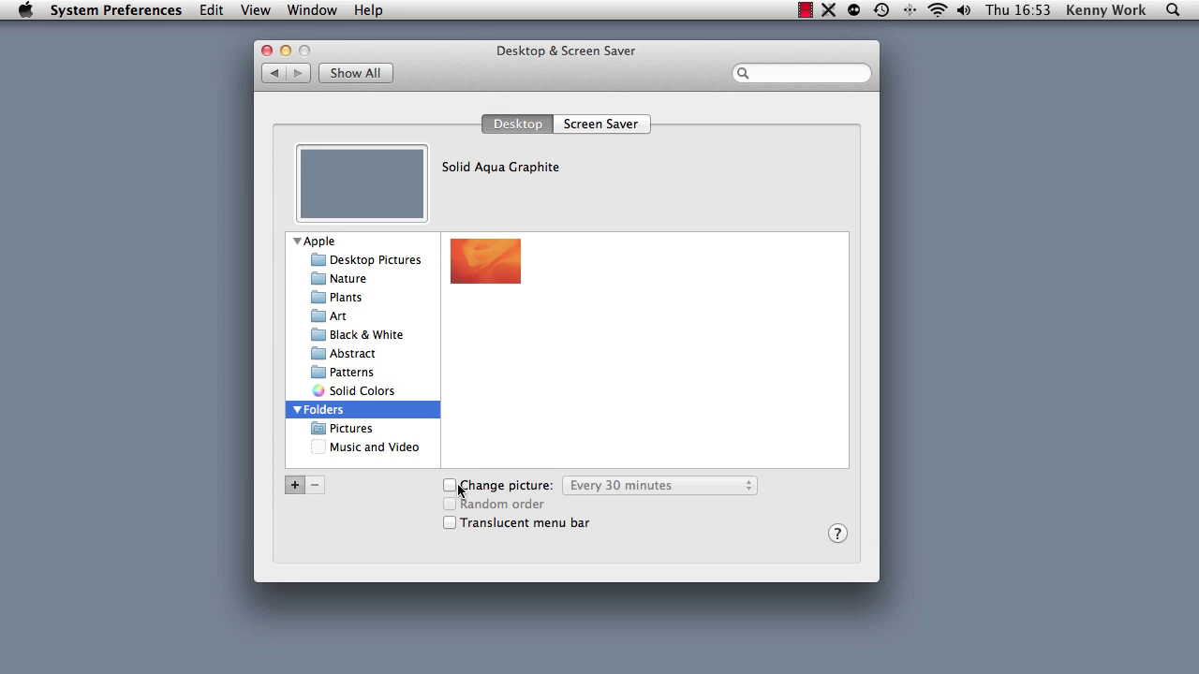
pyautogui.click(702, 423)
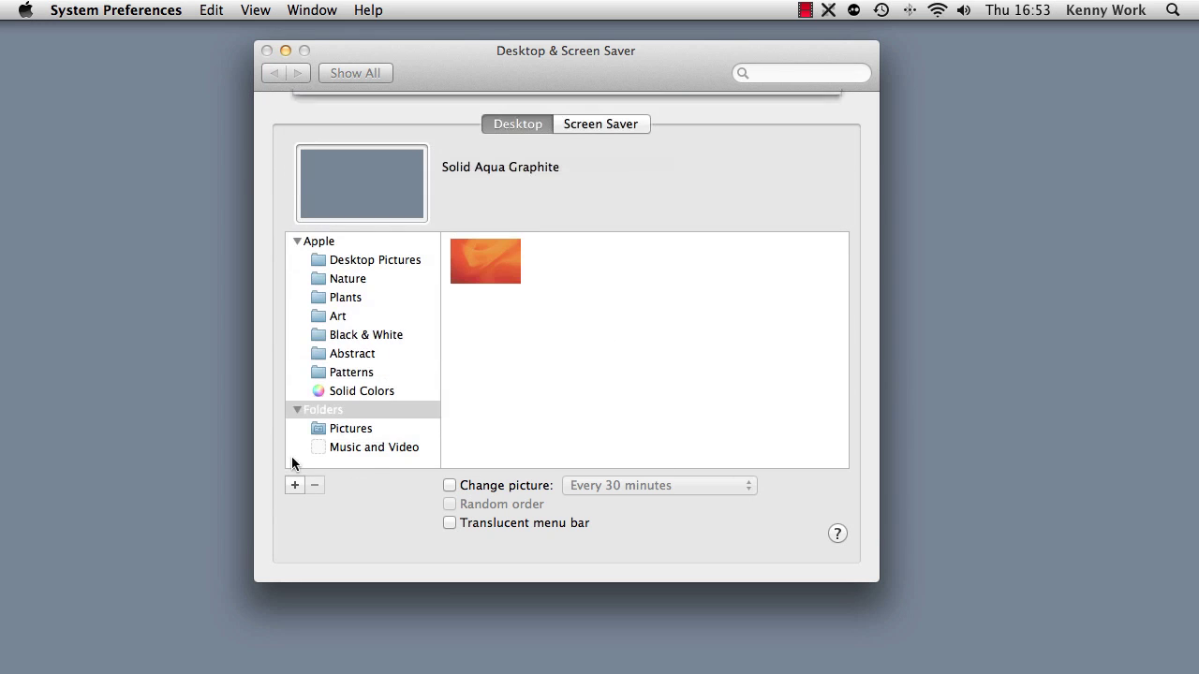
# Turn on automatic changing of the desktop picture and view its interval choices, keeping Every 30 minutes
pyautogui.click(458, 486)
pyautogui.click(704, 486)
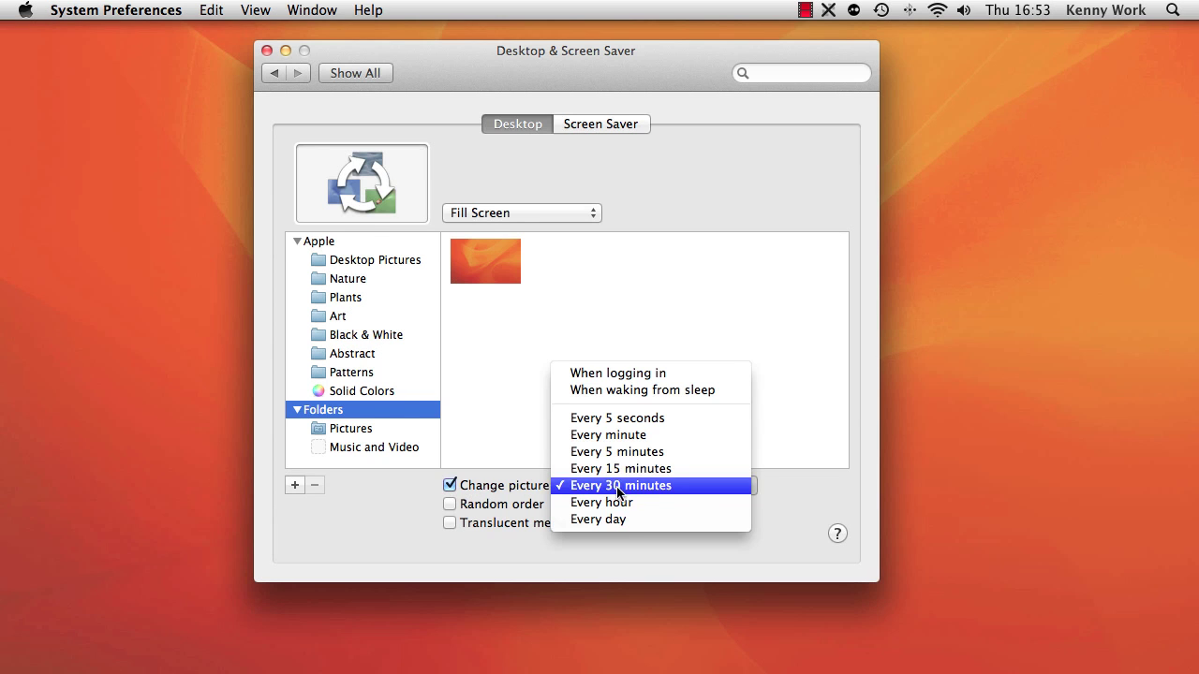
pyautogui.click(448, 488)
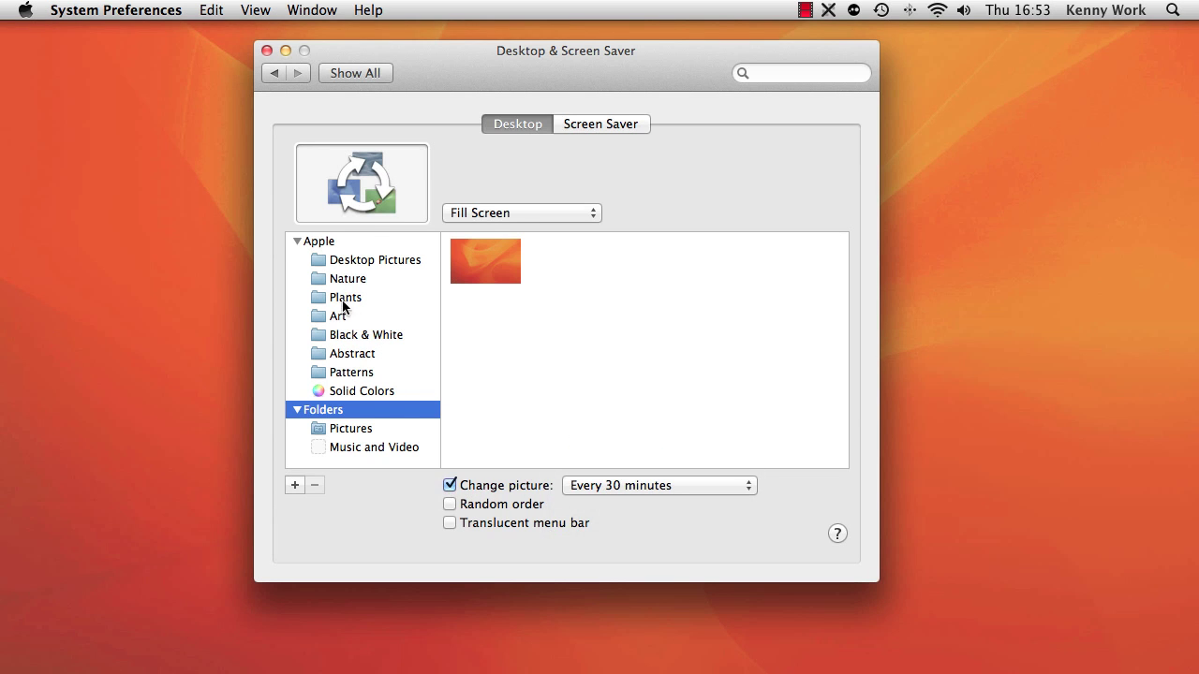
# Set the desktop background to Solid Aqua Graphite from the Solid Colors collection
pyautogui.click(372, 395)
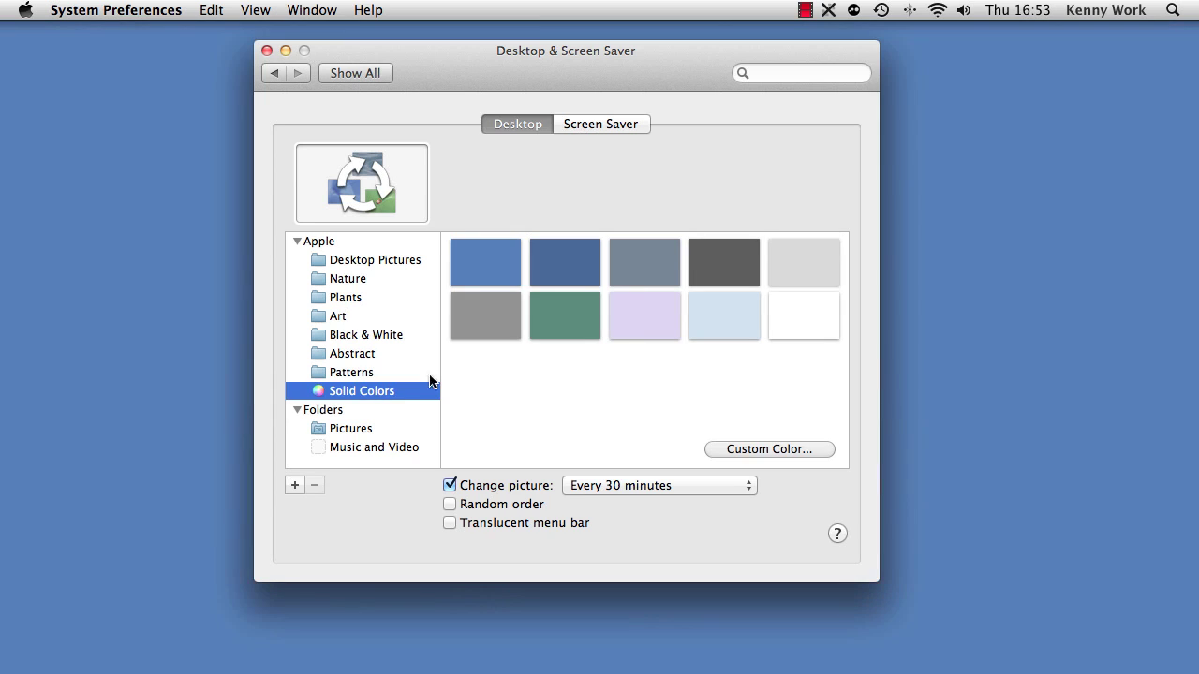
pyautogui.click(645, 270)
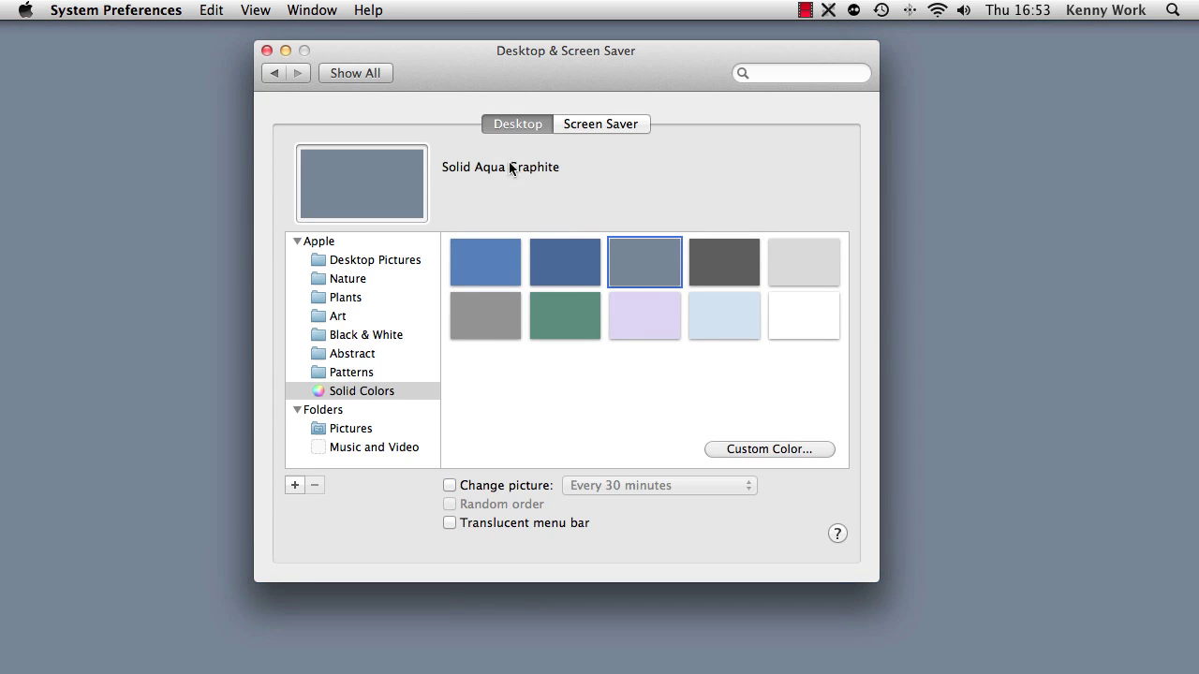
# Look through the list of available screen savers and return to the preferences overview
pyautogui.click(578, 124)
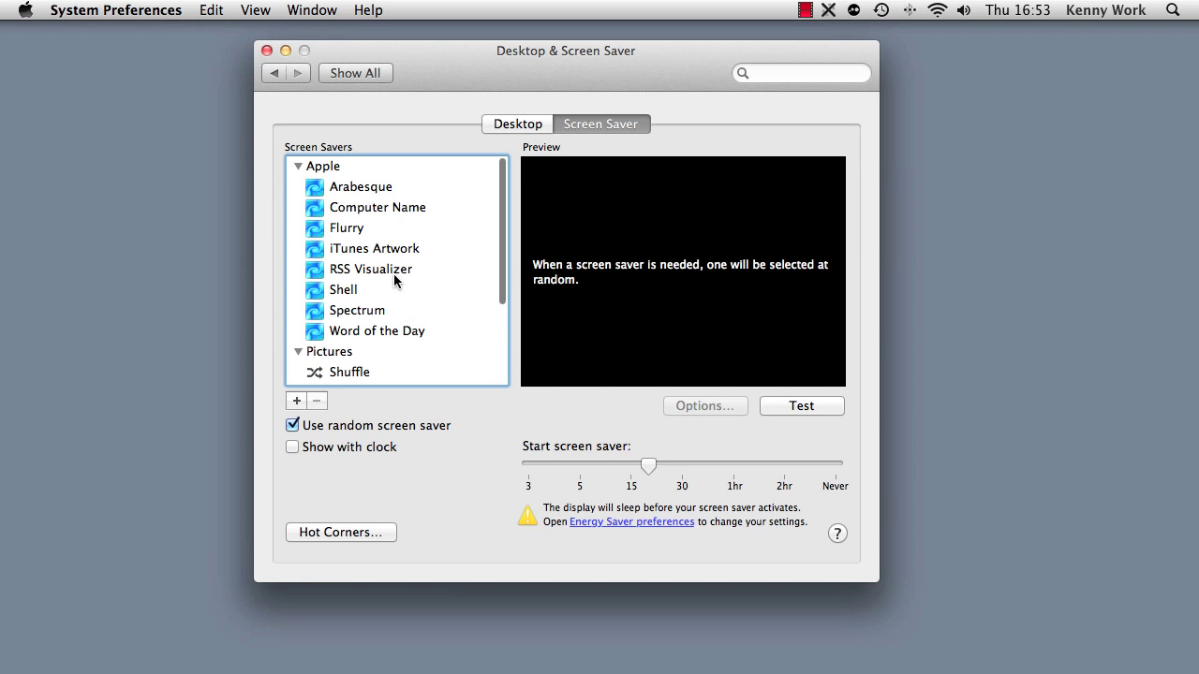
pyautogui.scroll(-5, 394, 274)
pyautogui.scroll(4, 390, 284)
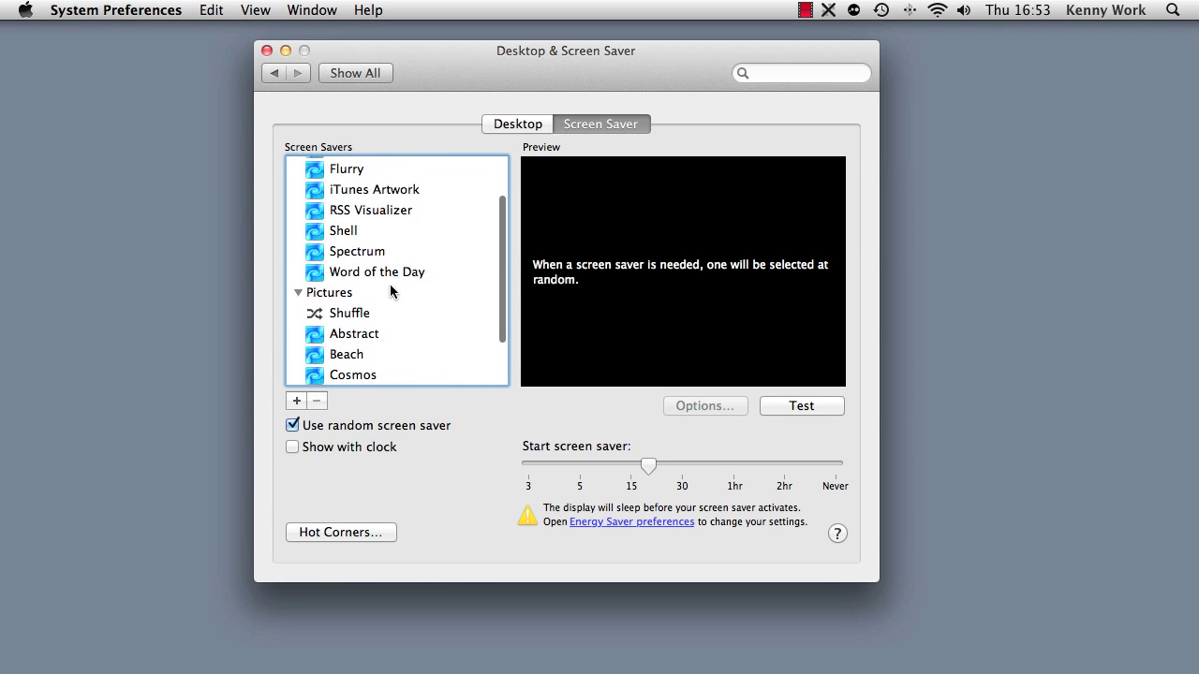
pyautogui.click(276, 74)
# Open the Dock preferences, turn on Magnification and check its effect on the Dock icons
pyautogui.click(451, 140)
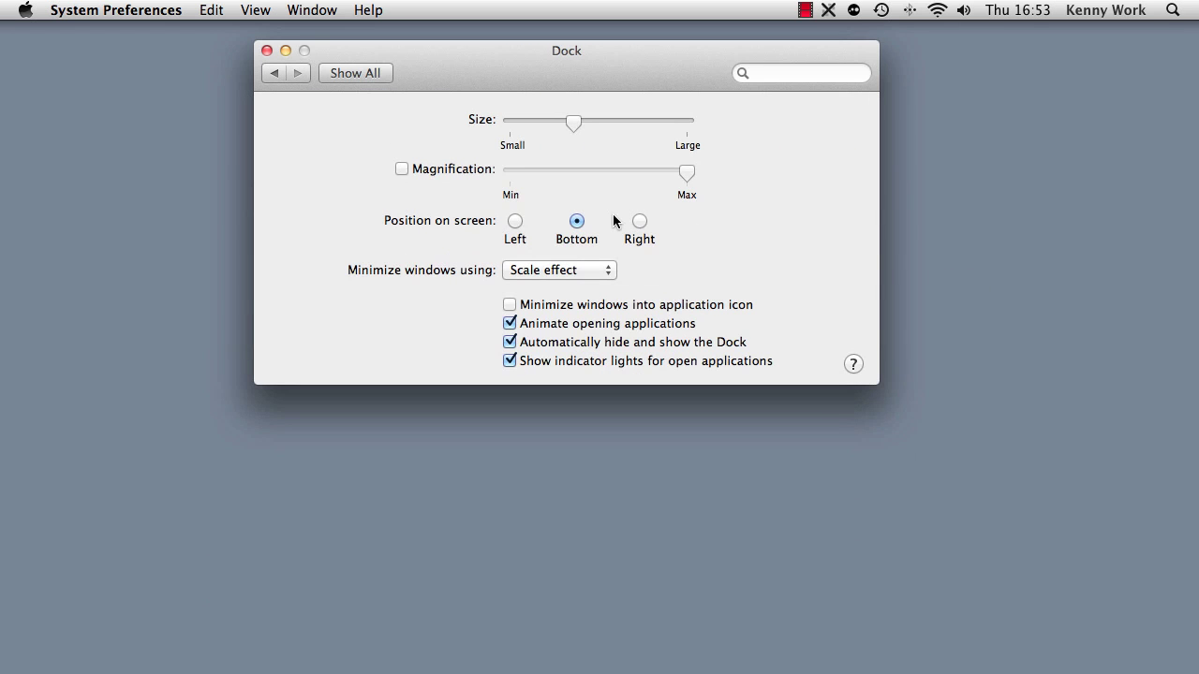
pyautogui.click(277, 74)
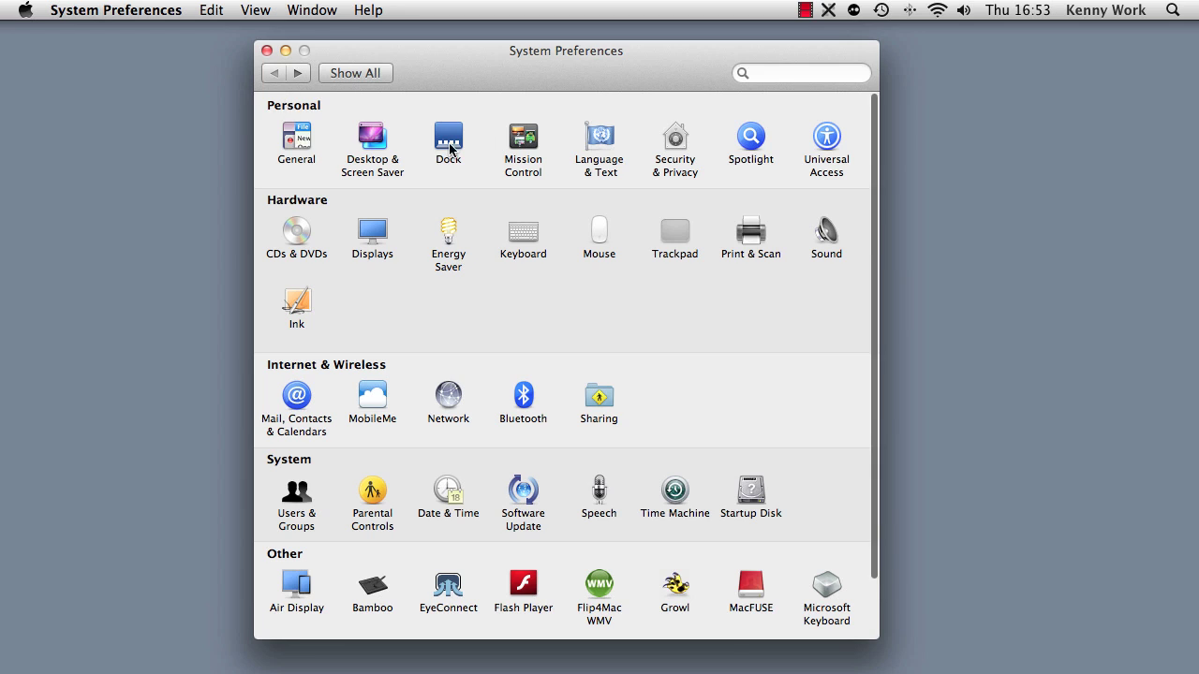
pyautogui.click(451, 145)
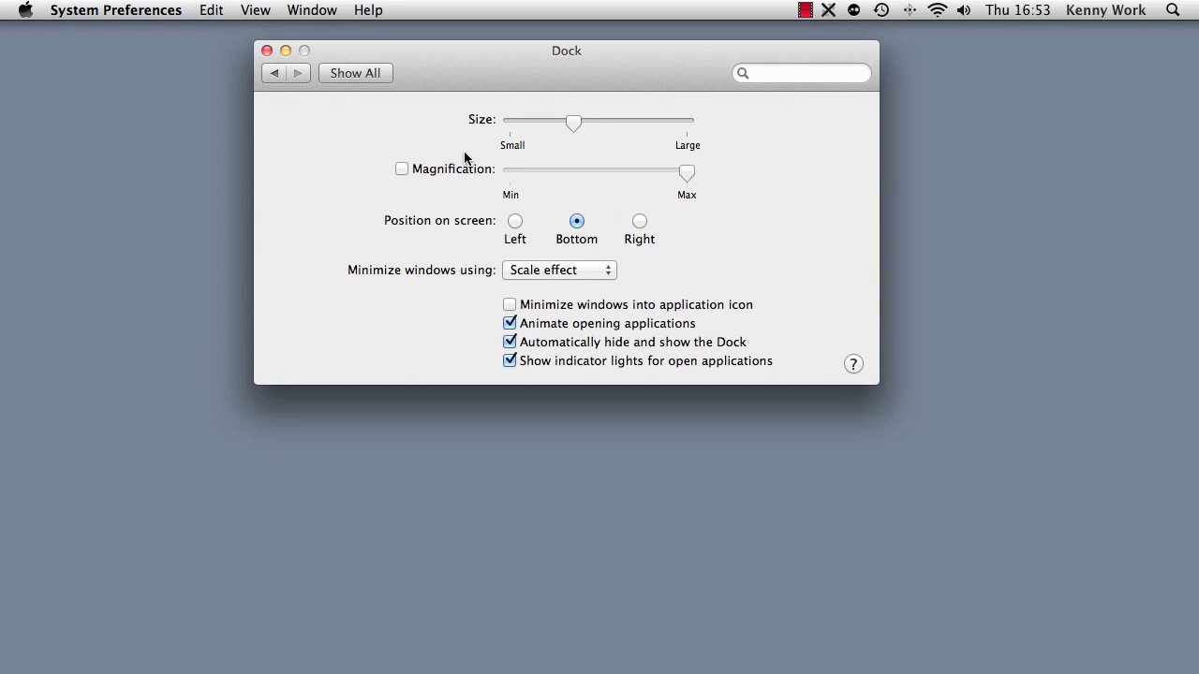
pyautogui.moveTo(502, 671)
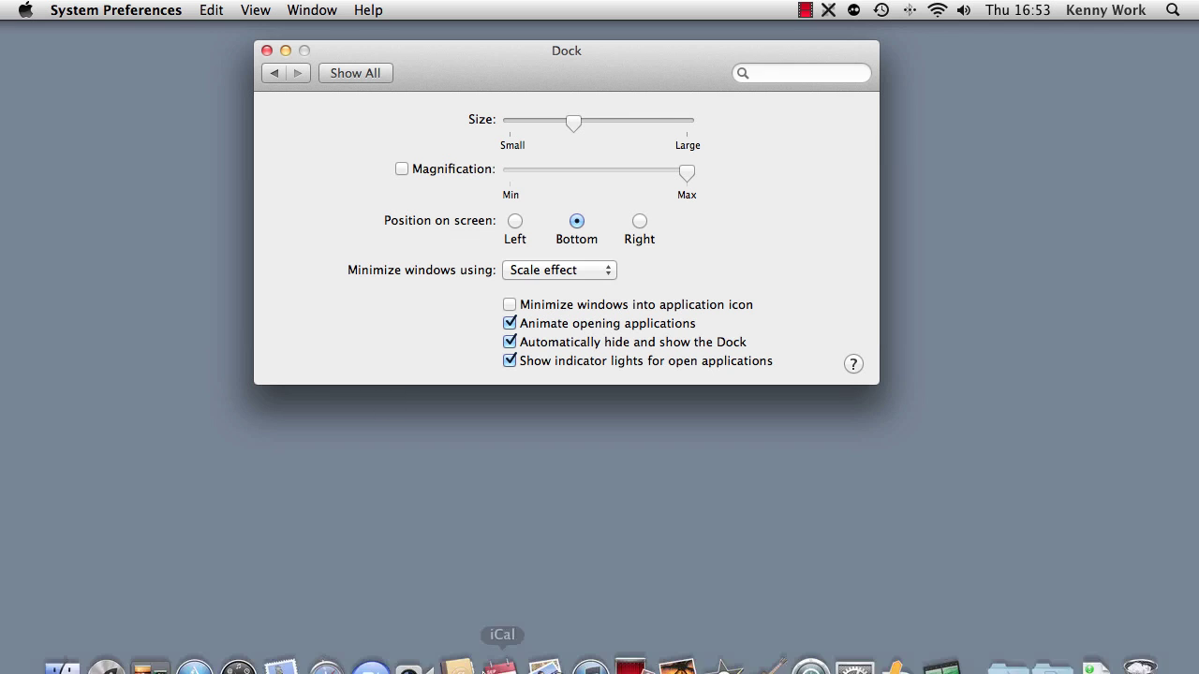
pyautogui.click(402, 169)
pyautogui.moveTo(481, 670)
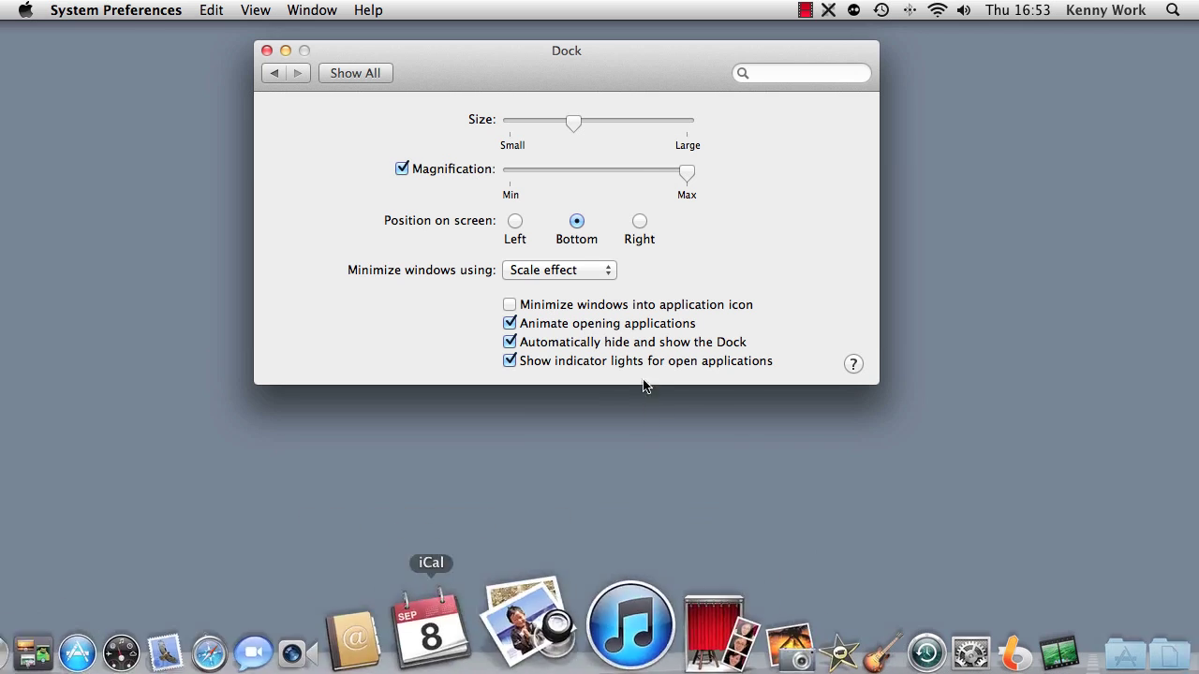
# Lower the Dock magnification to about three quarters of its range and check it on the Dock icons
pyautogui.moveTo(687, 173); pyautogui.dragTo(583, 173)
pyautogui.moveTo(438, 671)
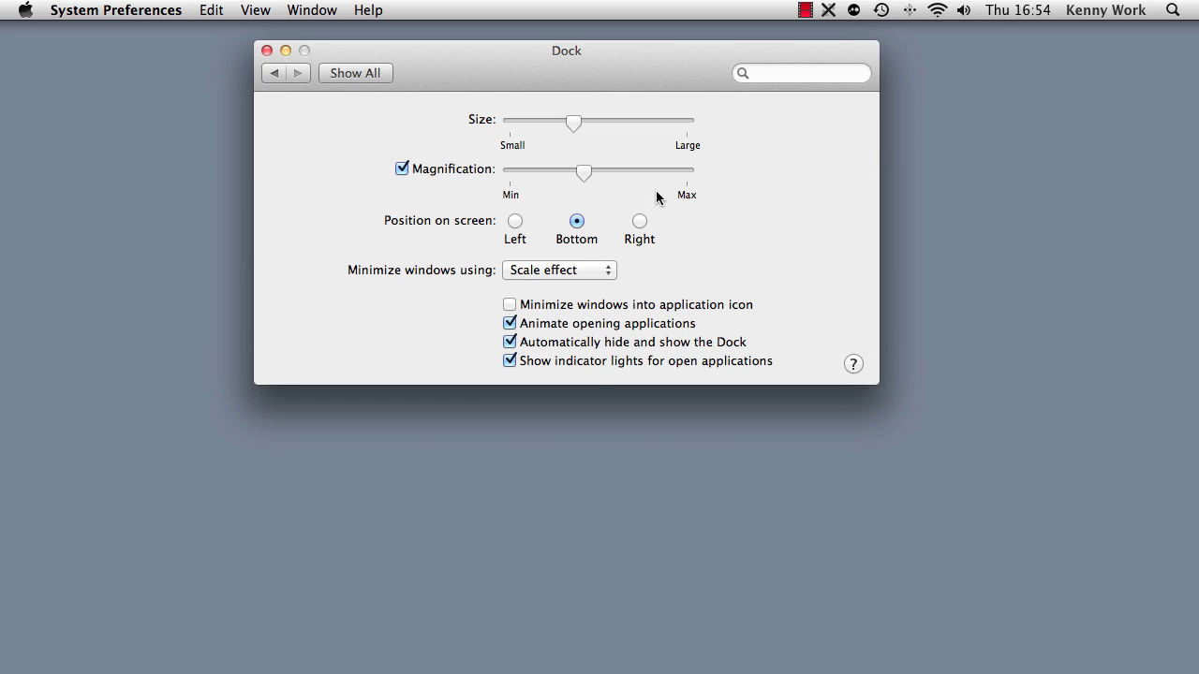
pyautogui.moveTo(594, 173); pyautogui.dragTo(644, 180)
pyautogui.moveTo(577, 669)
# Set windows to minimize using the Genie effect and test it by minimizing and restoring the Dock preferences window
pyautogui.click(549, 271)
pyautogui.click(670, 258)
pyautogui.click(568, 271)
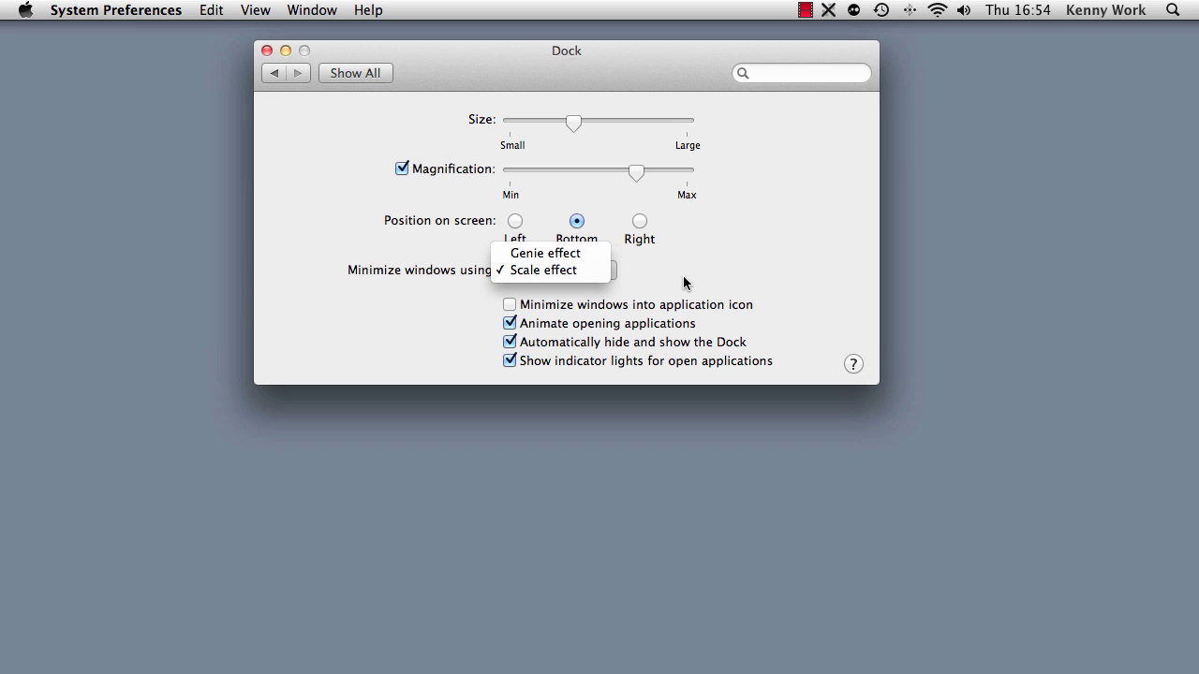
pyautogui.click(589, 255)
pyautogui.click(287, 51)
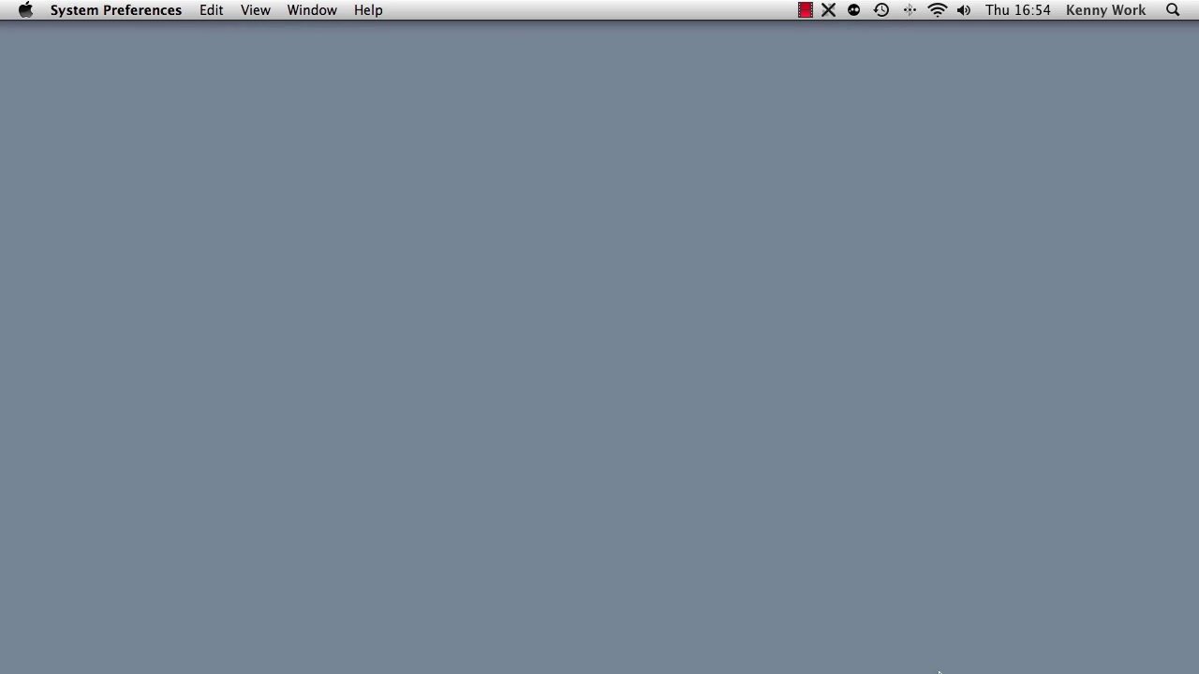
pyautogui.click(1092, 609)
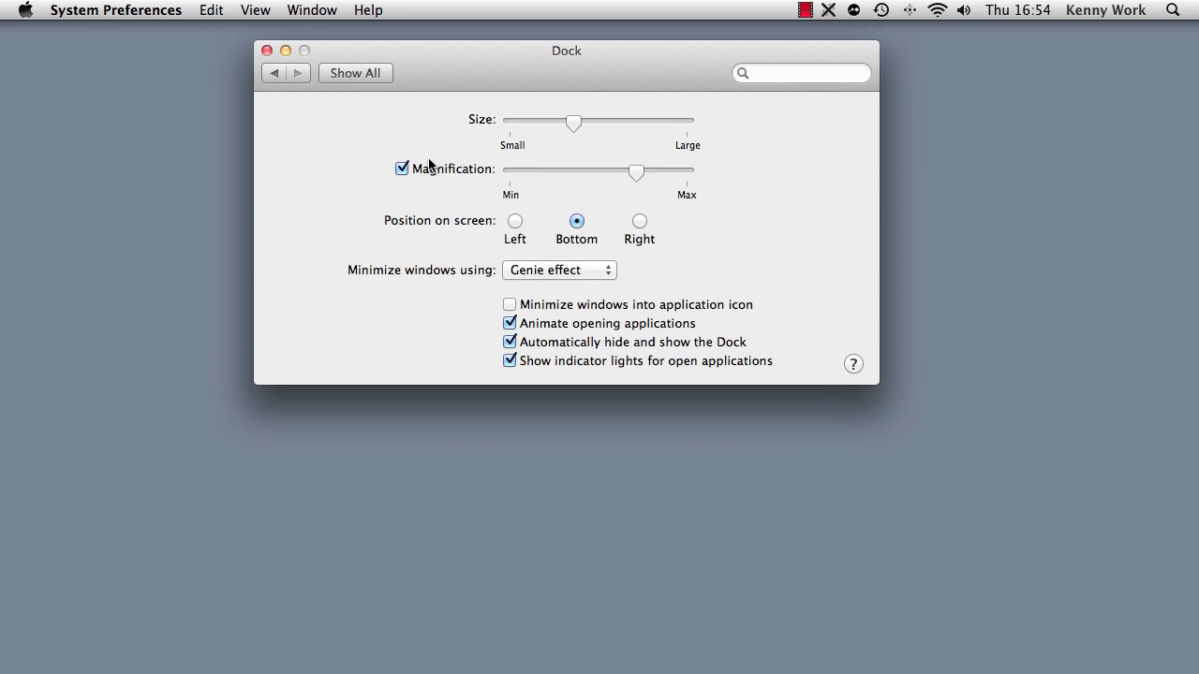
# Set windows to minimize using the Scale effect and test it by minimizing and restoring the preferences window
pyautogui.click(529, 274)
pyautogui.click(549, 288)
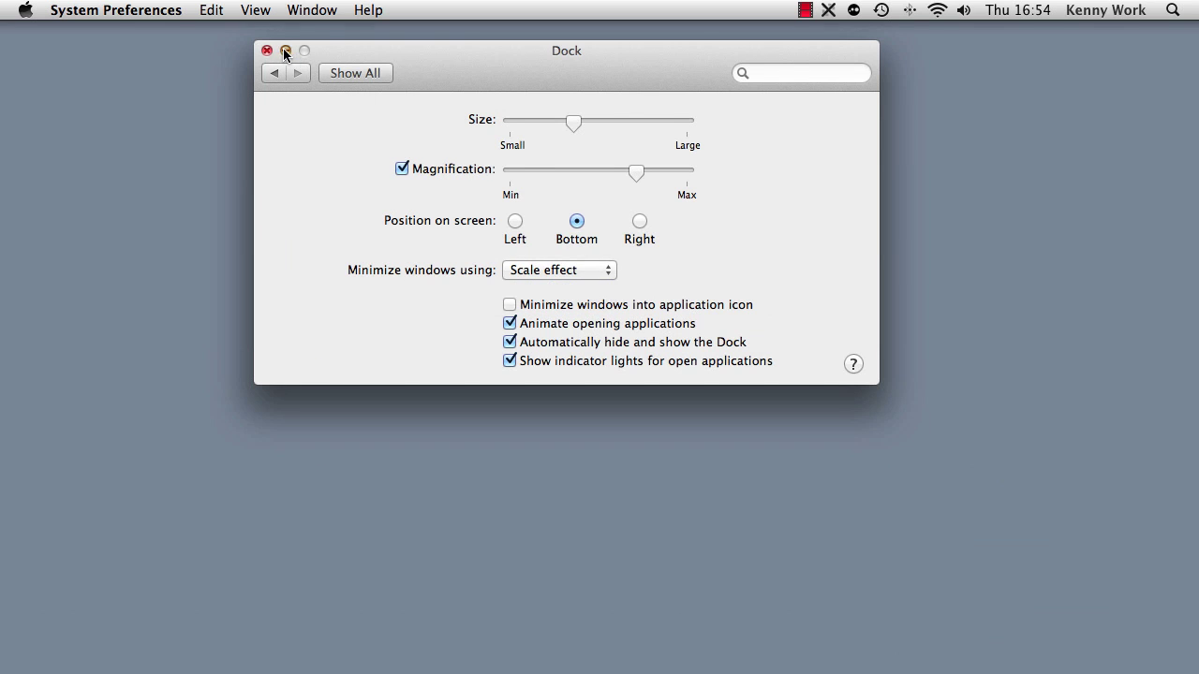
pyautogui.click(286, 51)
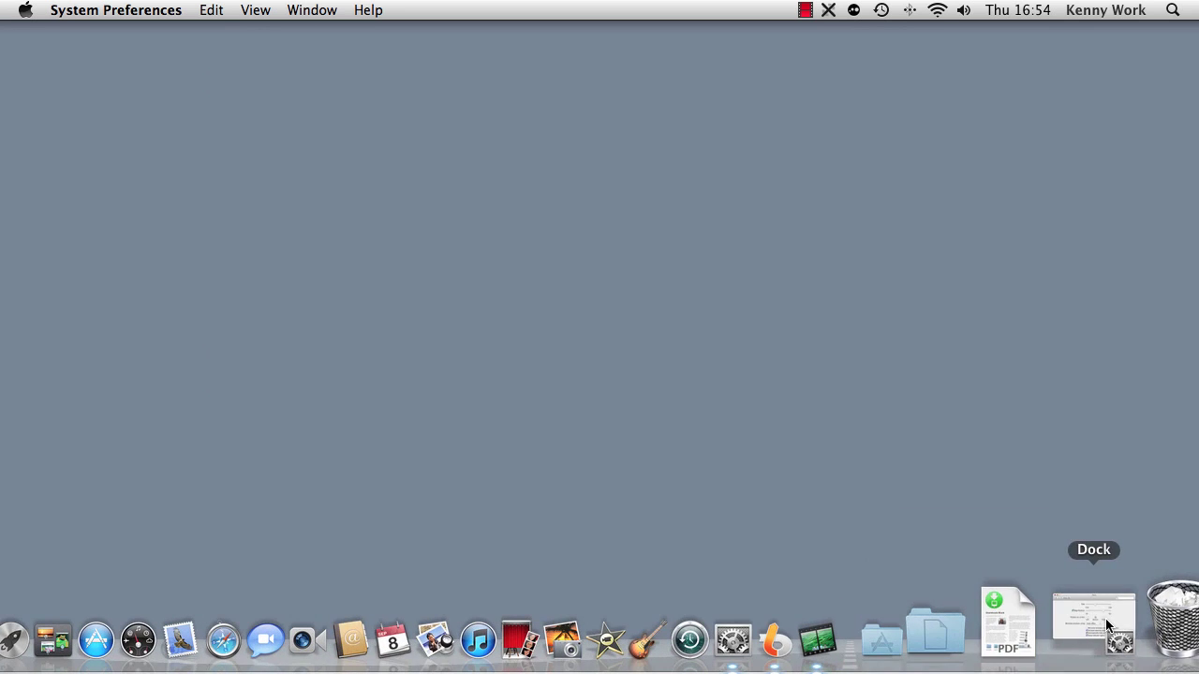
pyautogui.click(1094, 614)
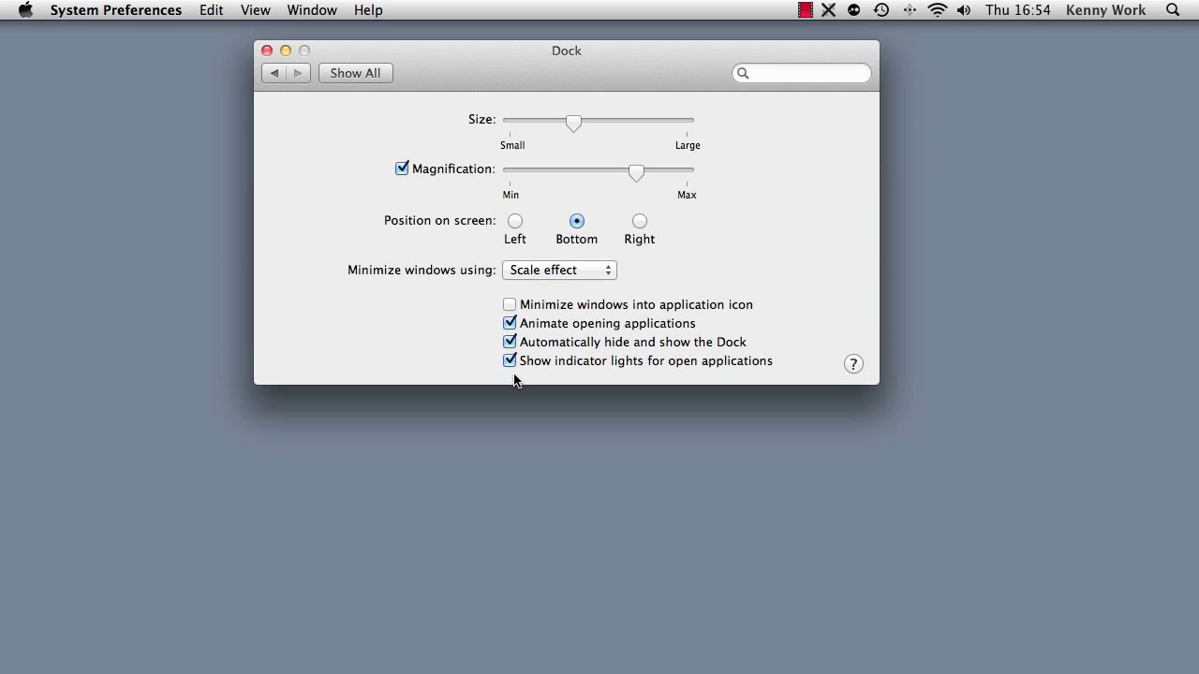
# Open the Mission Control preferences, view the shortcut choices for Mission Control, and return to the preferences overview
pyautogui.click(277, 72)
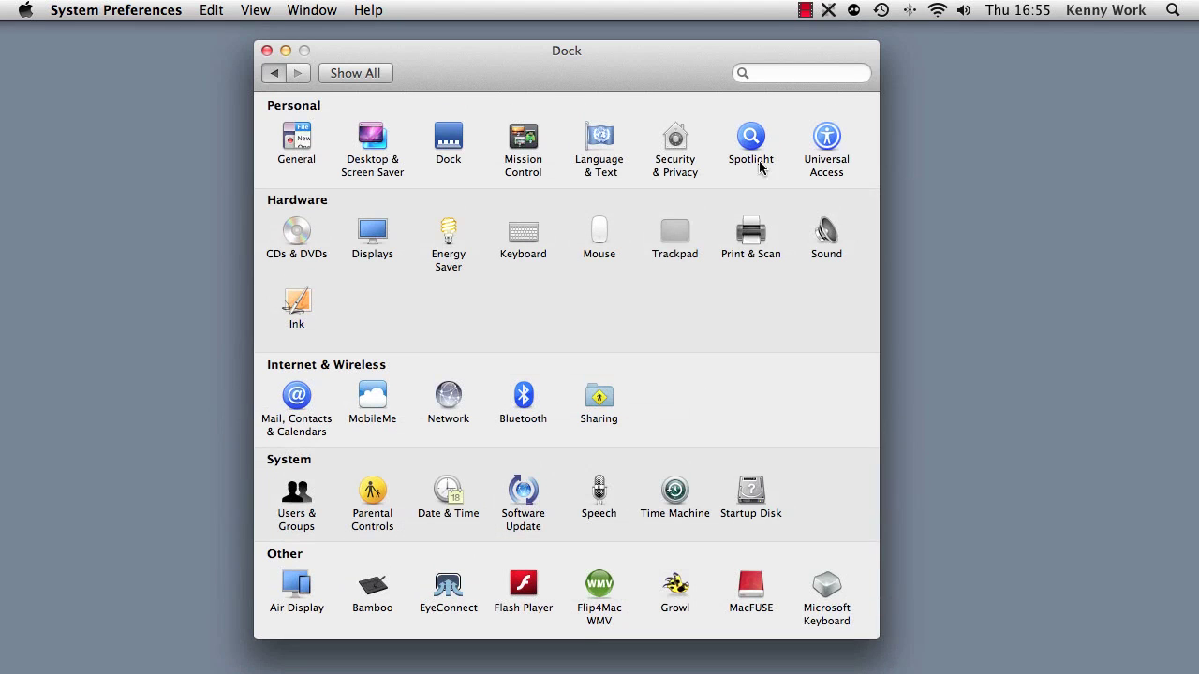
pyautogui.click(516, 143)
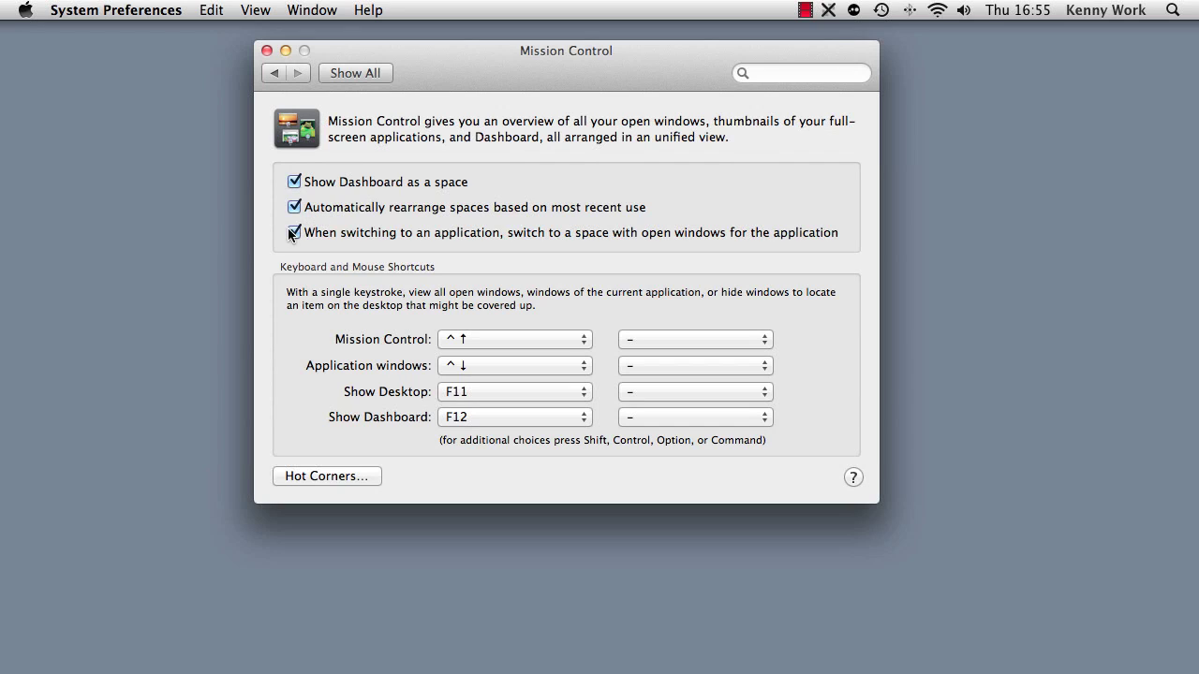
pyautogui.click(546, 342)
pyautogui.click(591, 332)
pyautogui.click(277, 72)
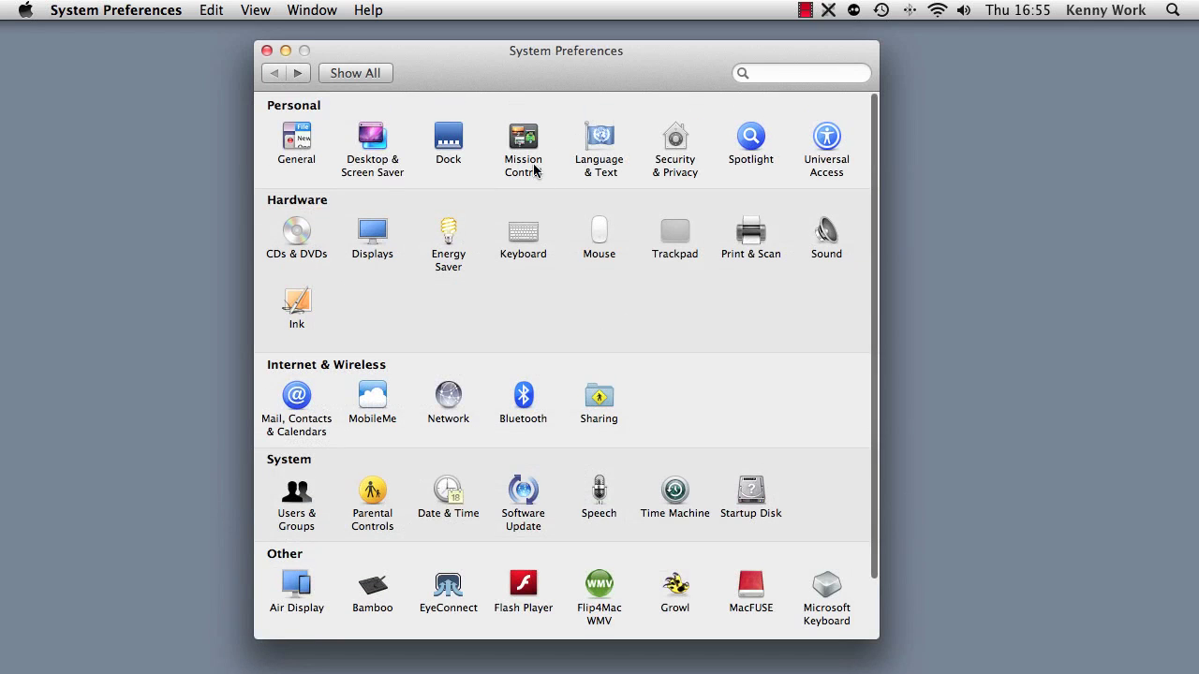
# Open the Language & Text preferences and review the preferred languages, text substitutions and regional formats
pyautogui.click(609, 152)
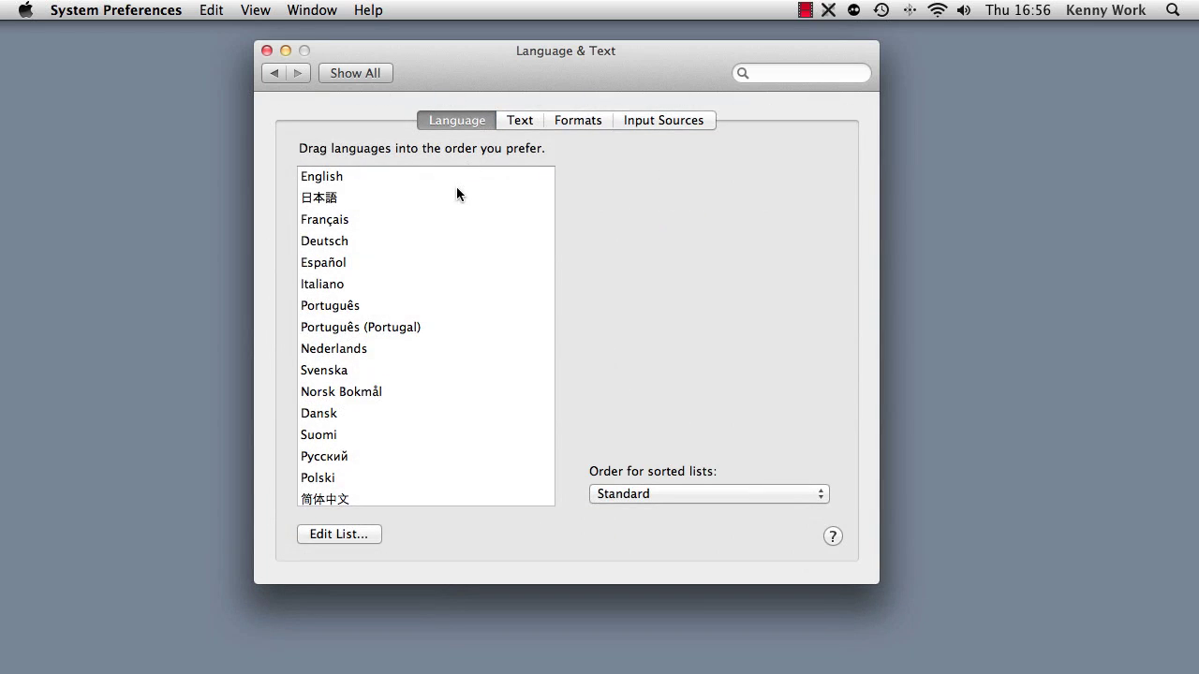
pyautogui.scroll(-5, 456, 187)
pyautogui.click(521, 120)
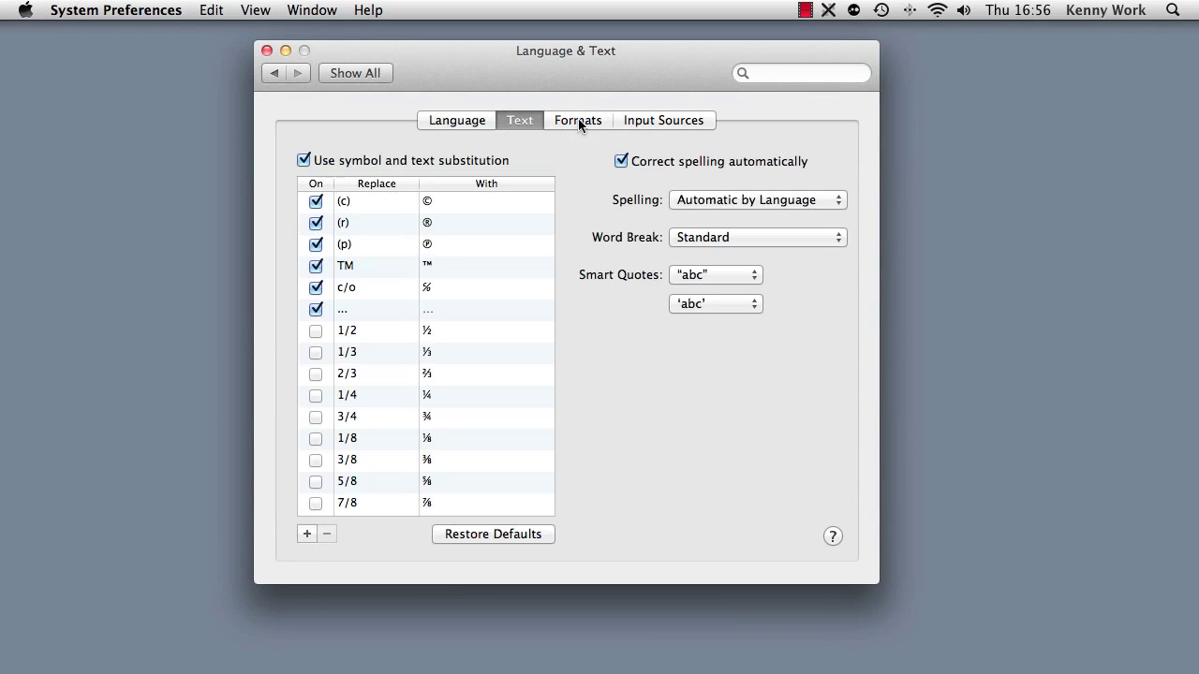
pyautogui.click(575, 121)
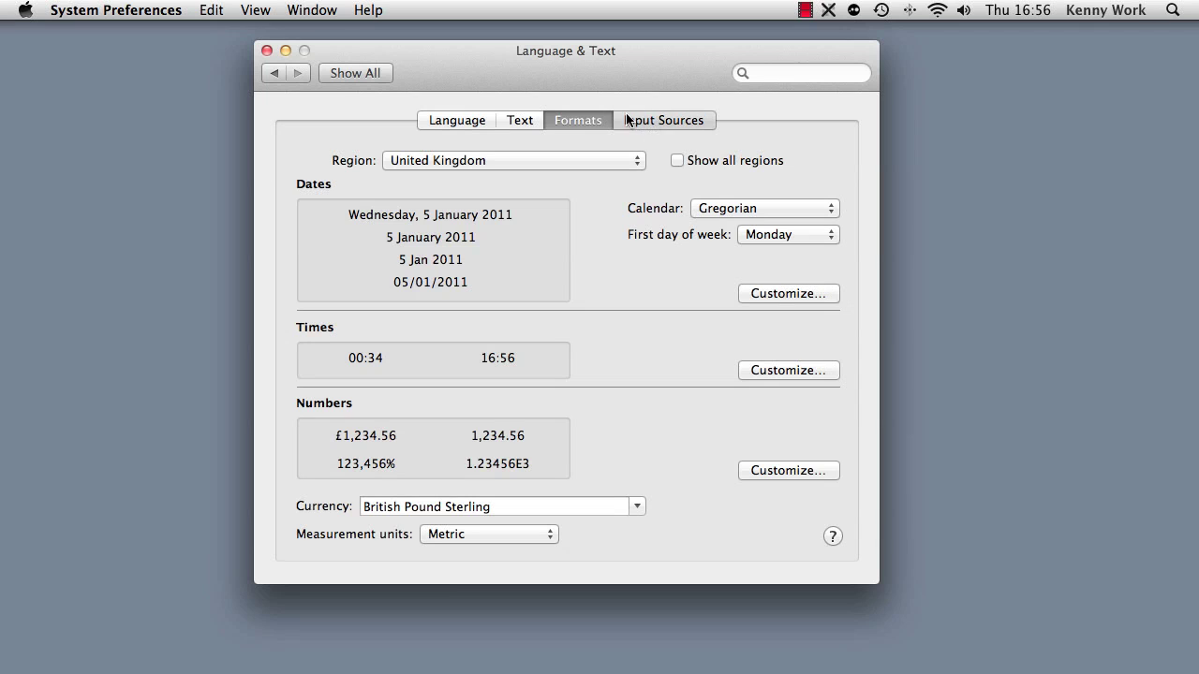
pyautogui.click(621, 118)
pyautogui.click(580, 119)
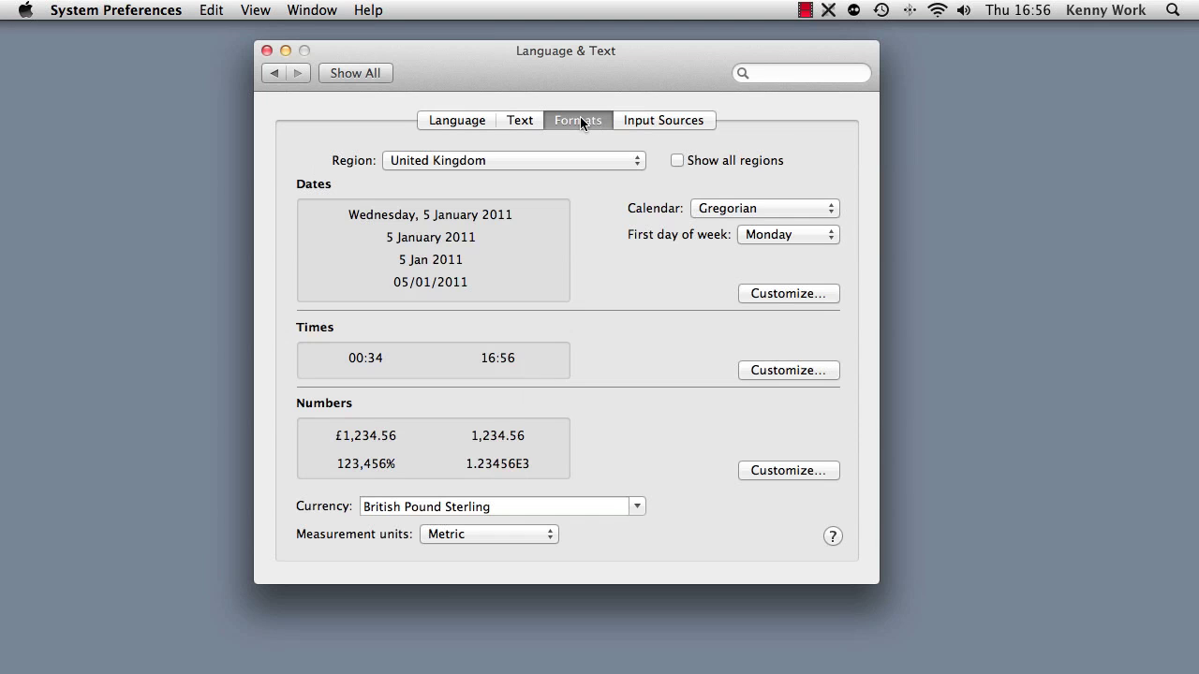
# Look through the list of available input sources and return to the preferences overview
pyautogui.click(656, 122)
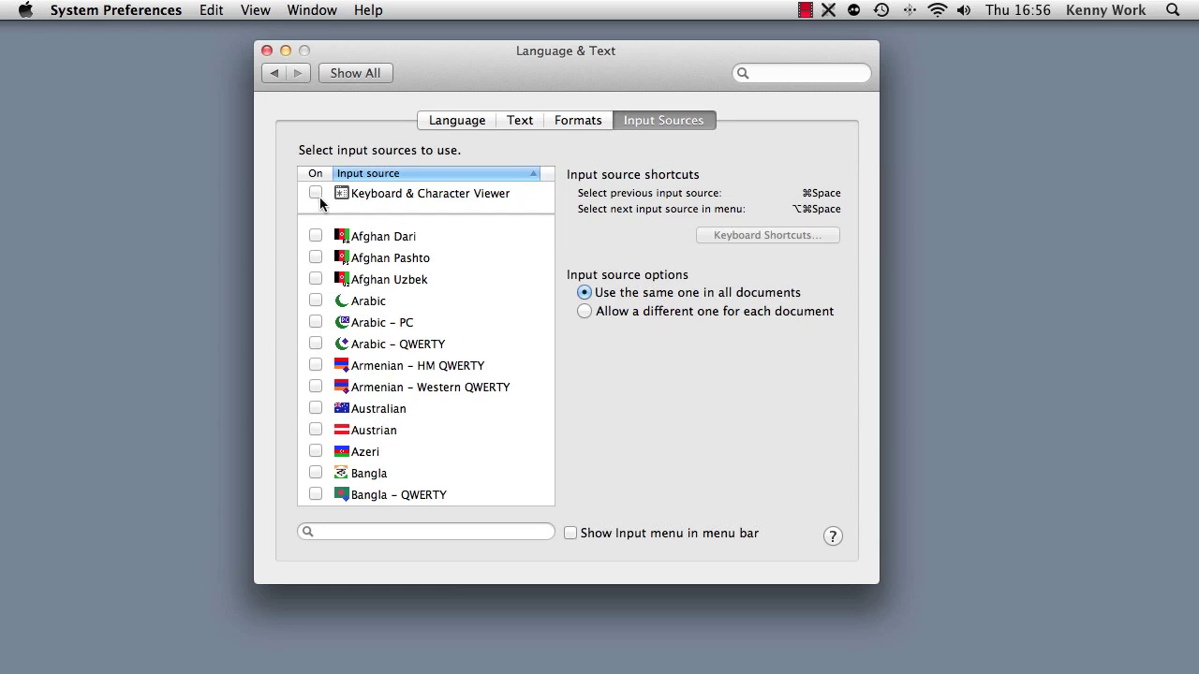
pyautogui.scroll(-10, 461, 246)
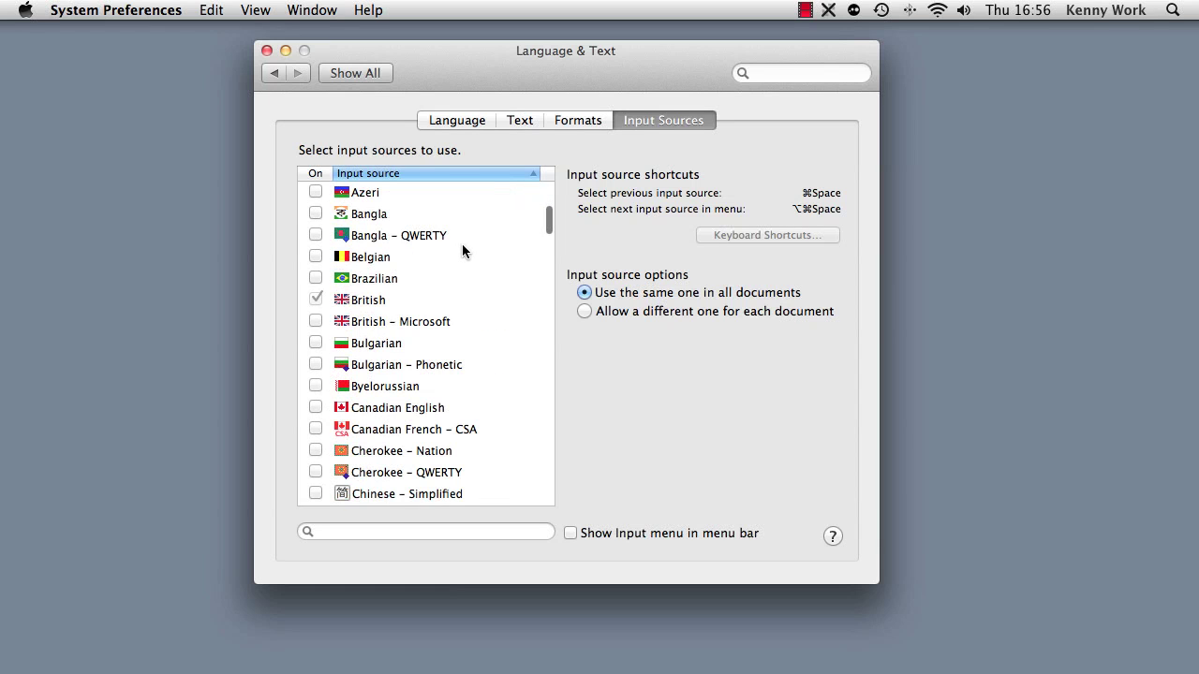
pyautogui.scroll(10, 463, 245)
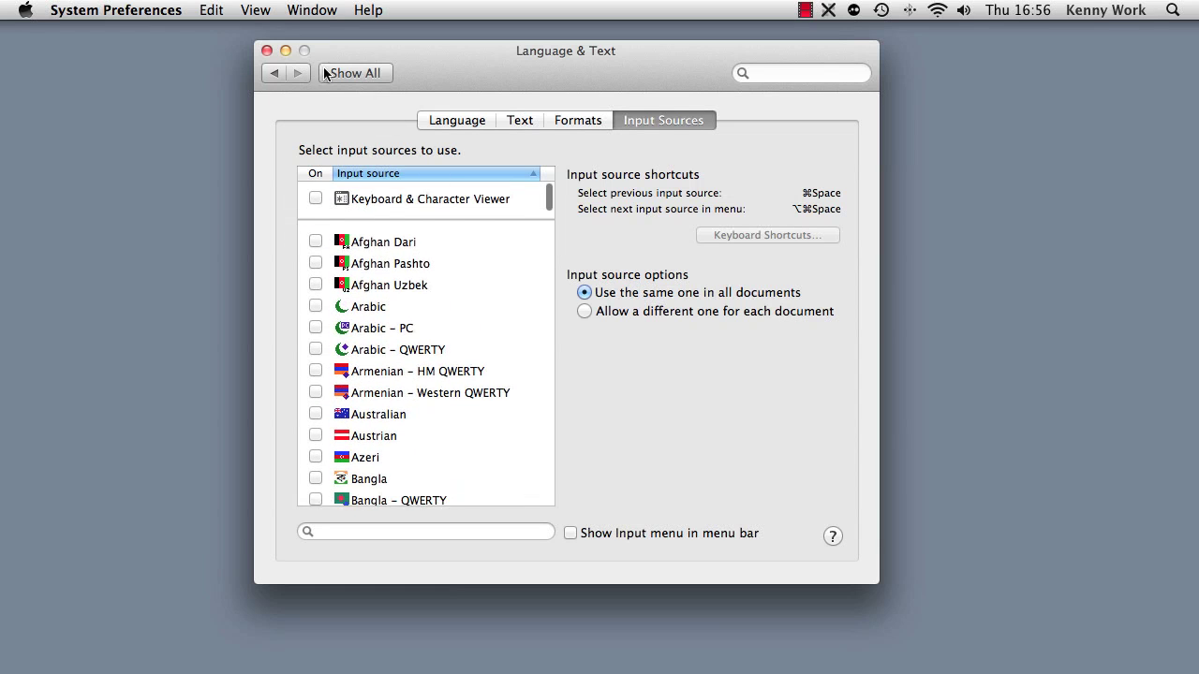
pyautogui.click(277, 73)
# Open the Security & Privacy preferences and switch the password requirement after sleep or screen saver on and off again
pyautogui.click(675, 141)
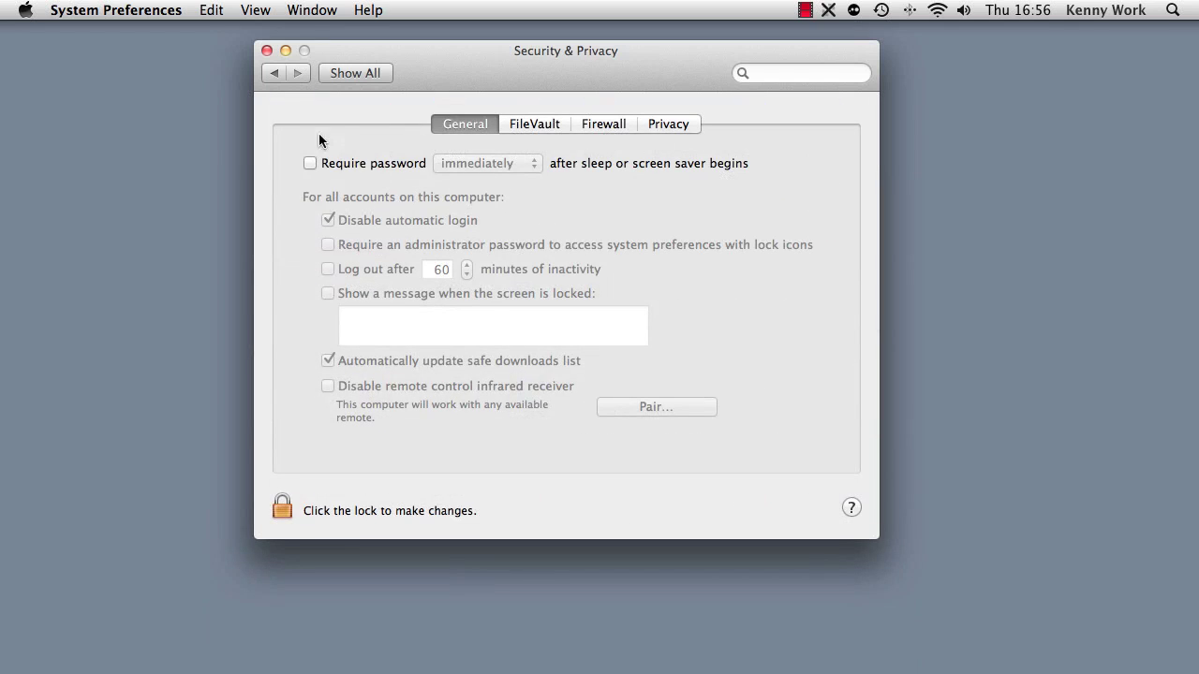
pyautogui.click(311, 163)
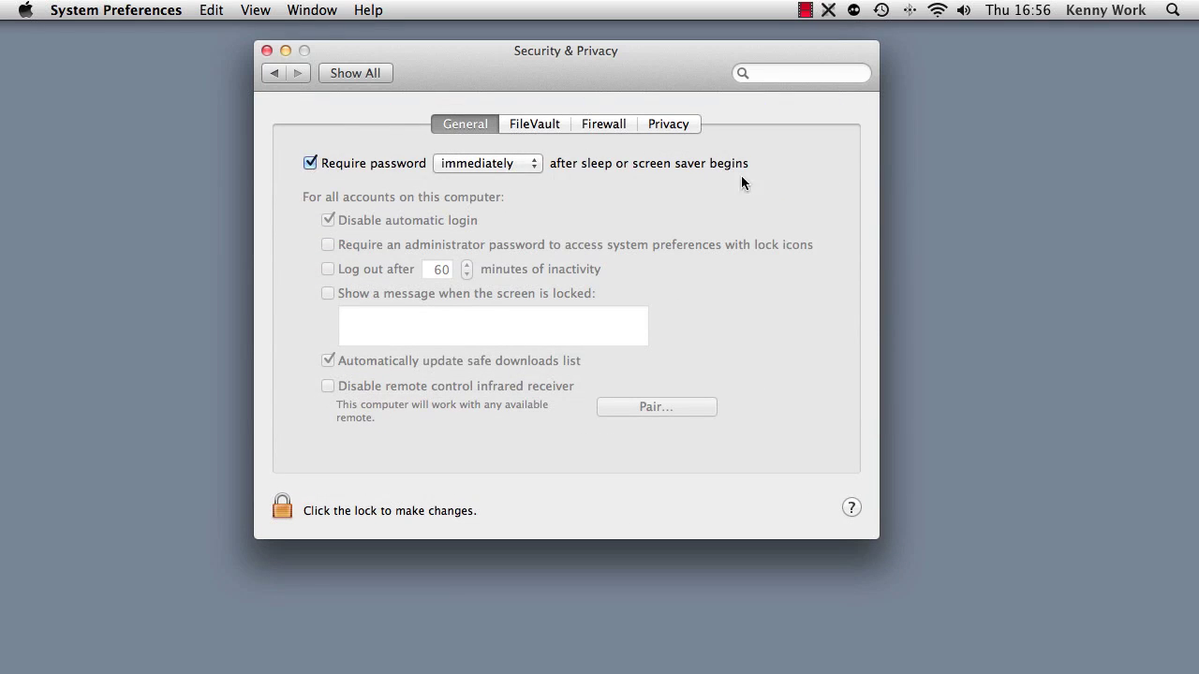
pyautogui.click(310, 163)
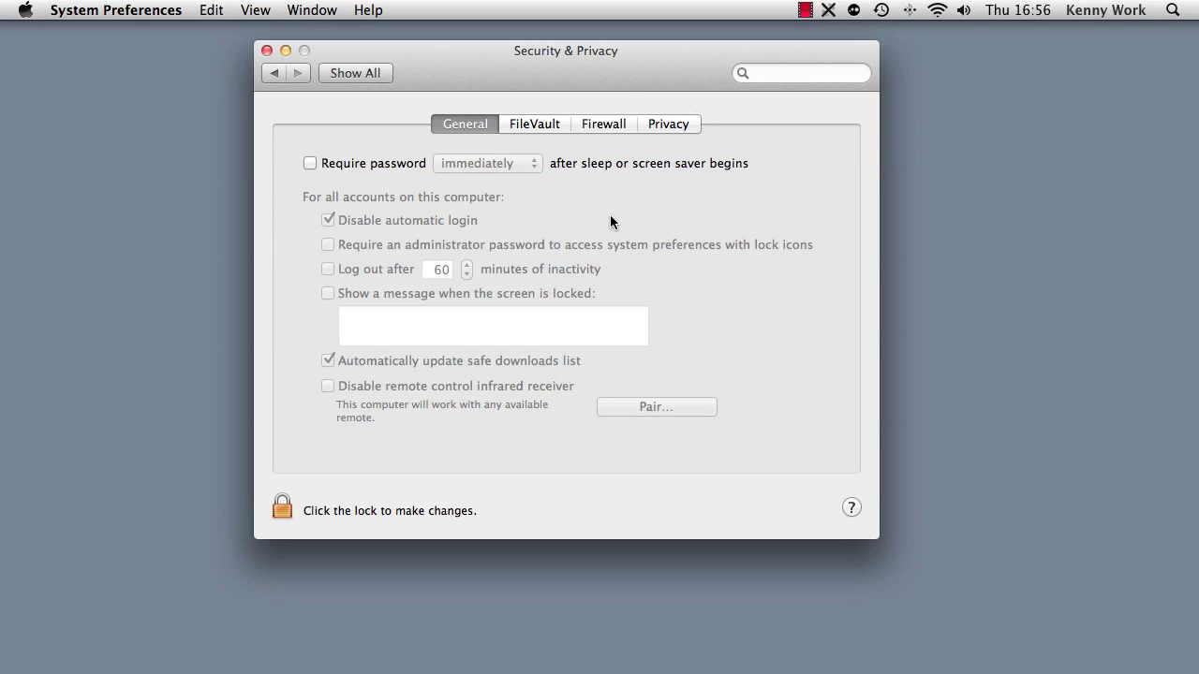
# View the FileVault and Firewall settings, and unlock the firewall settings for changes with the account password
pyautogui.click(532, 125)
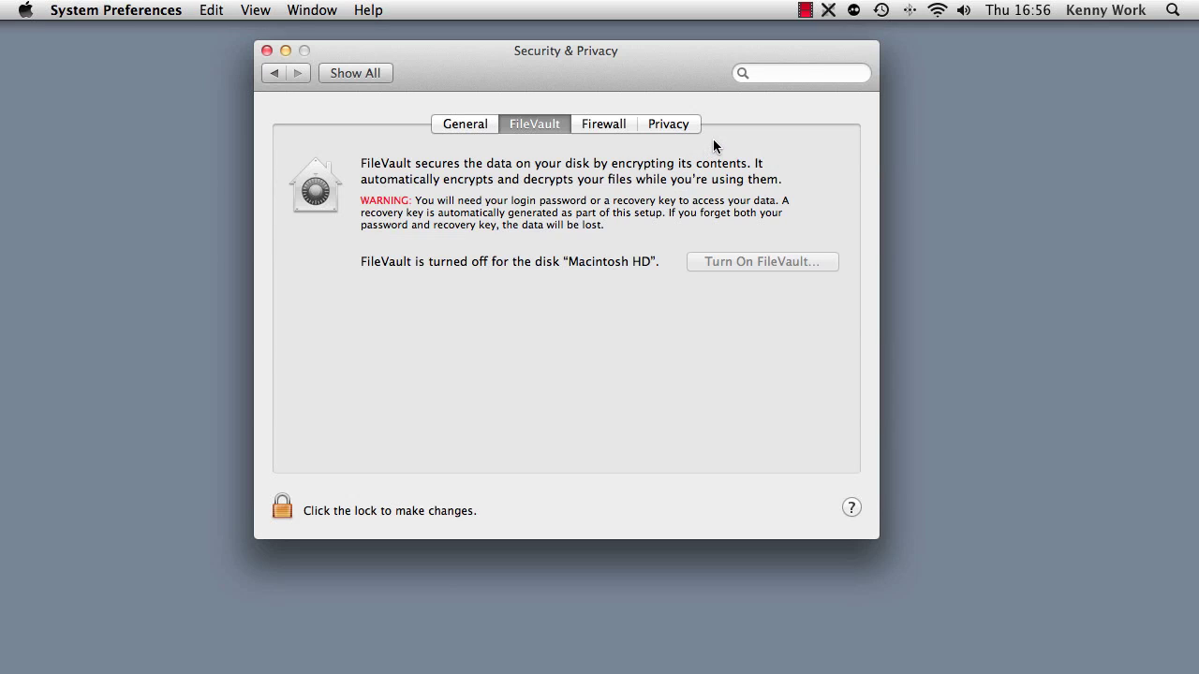
pyautogui.click(617, 130)
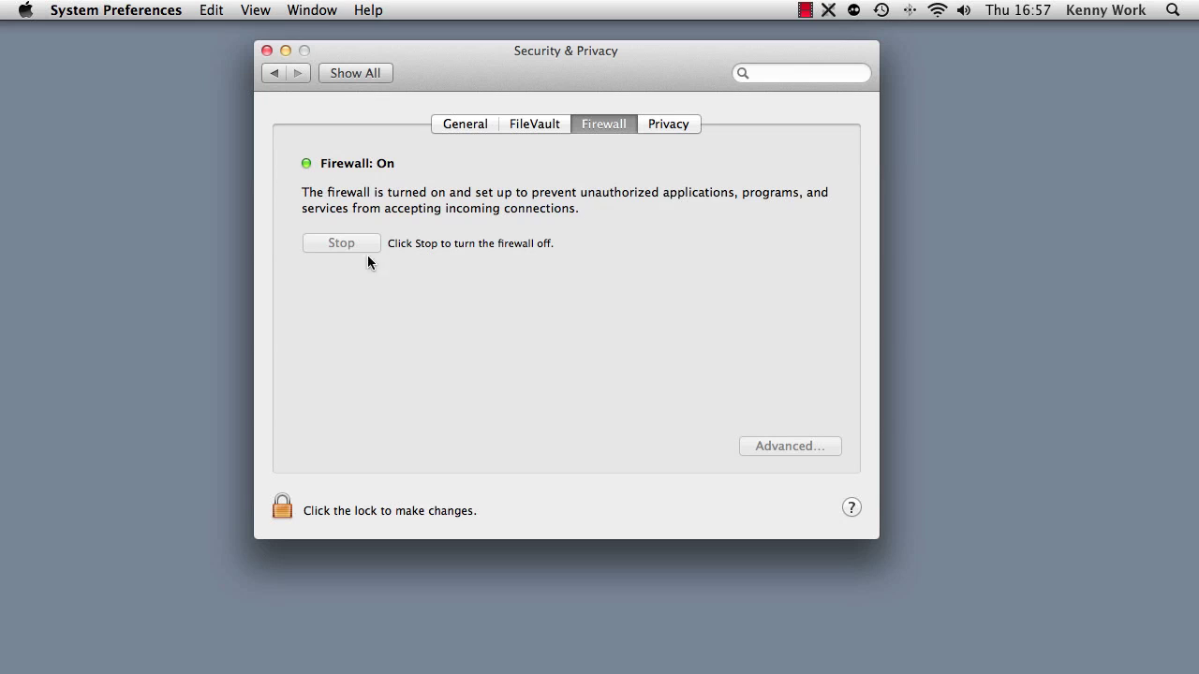
pyautogui.click(282, 506)
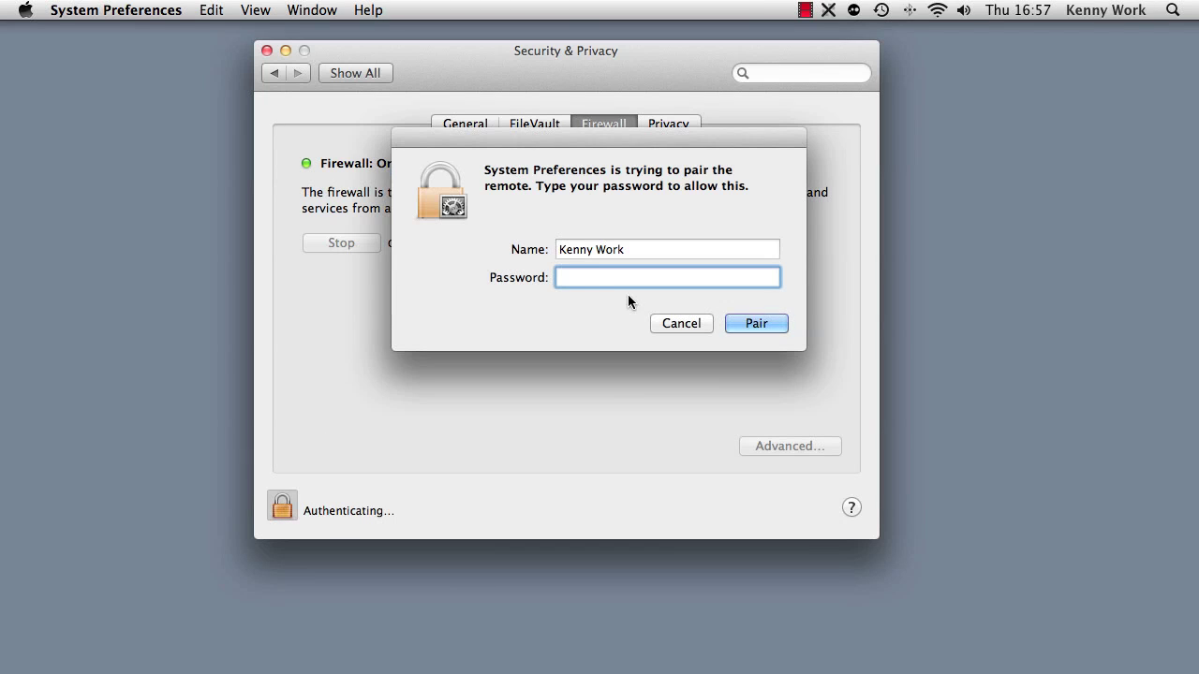
pyautogui.write('********')
pyautogui.press('Return')
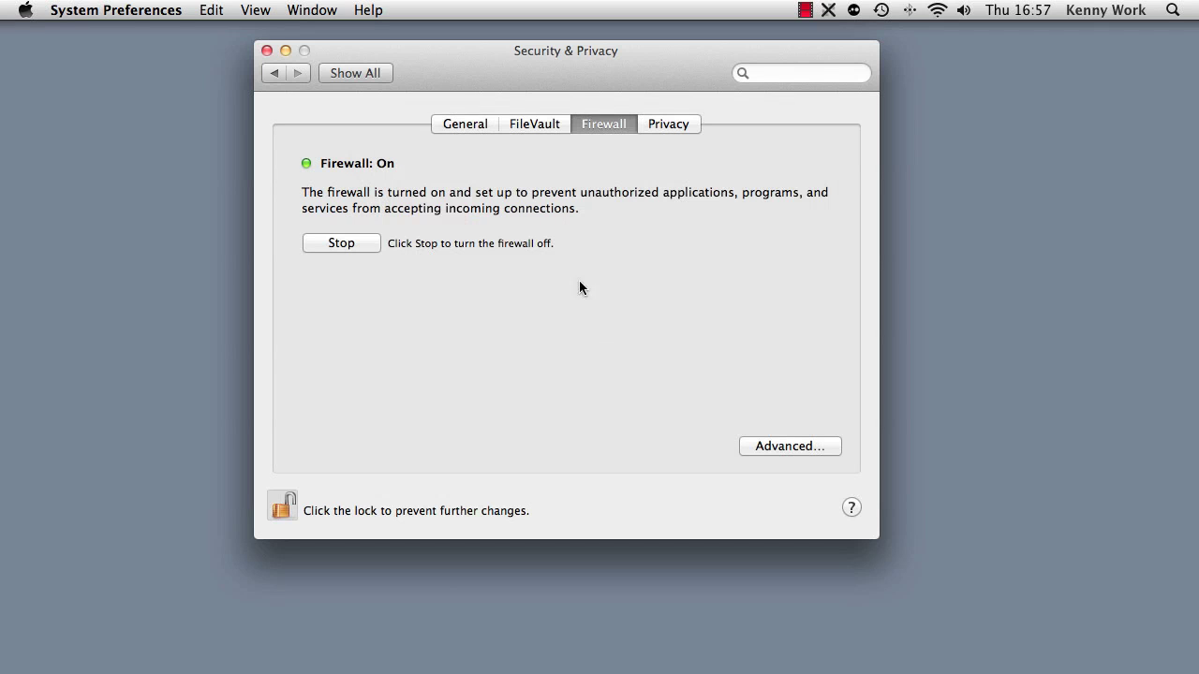
# Open the advanced firewall options and set The Print Shop 2 to allow incoming connections
pyautogui.click(780, 450)
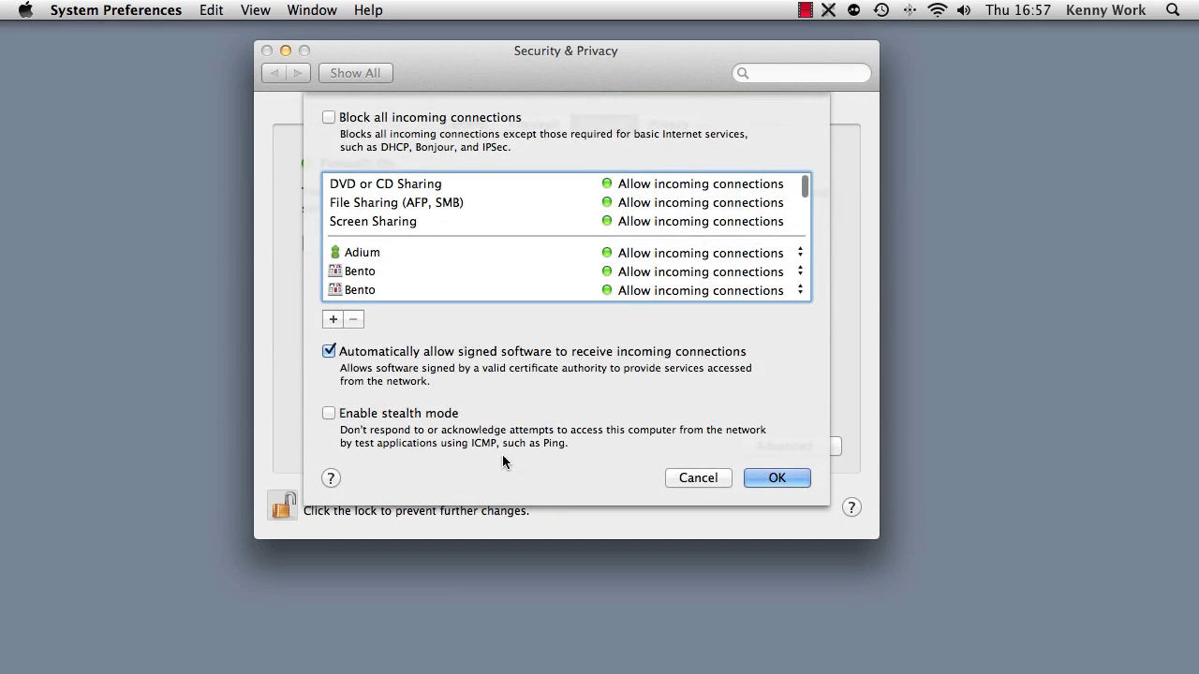
pyautogui.moveTo(802, 189); pyautogui.dragTo(807, 276)
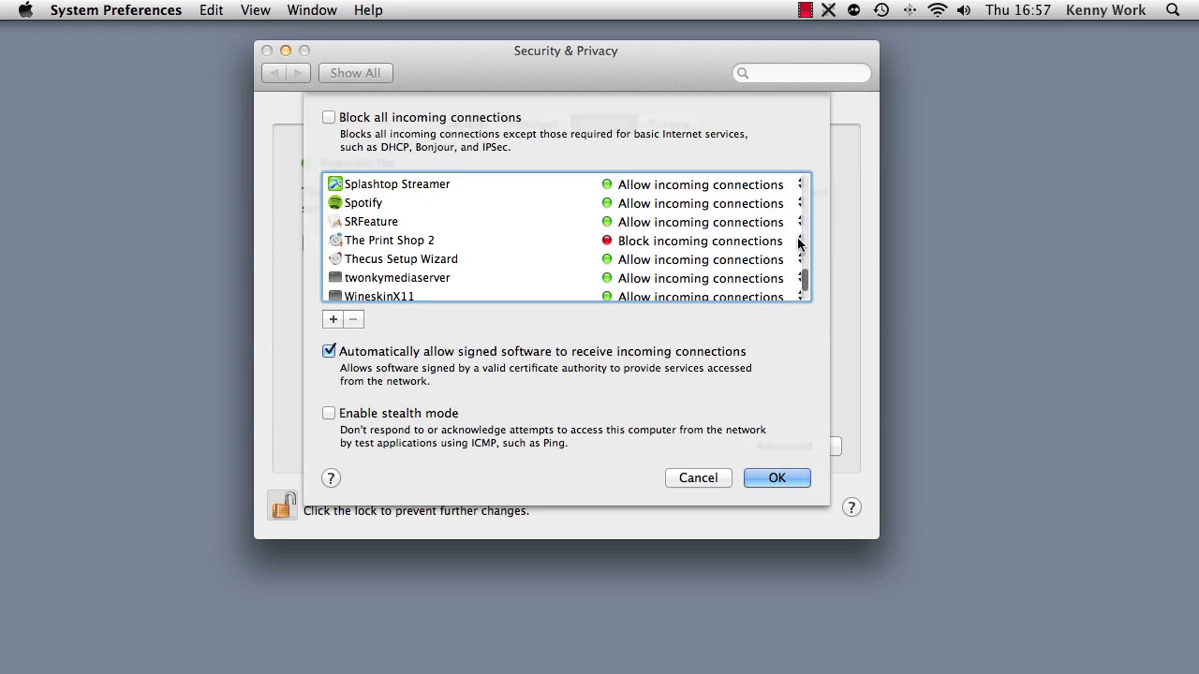
pyautogui.click(797, 237)
pyautogui.click(701, 223)
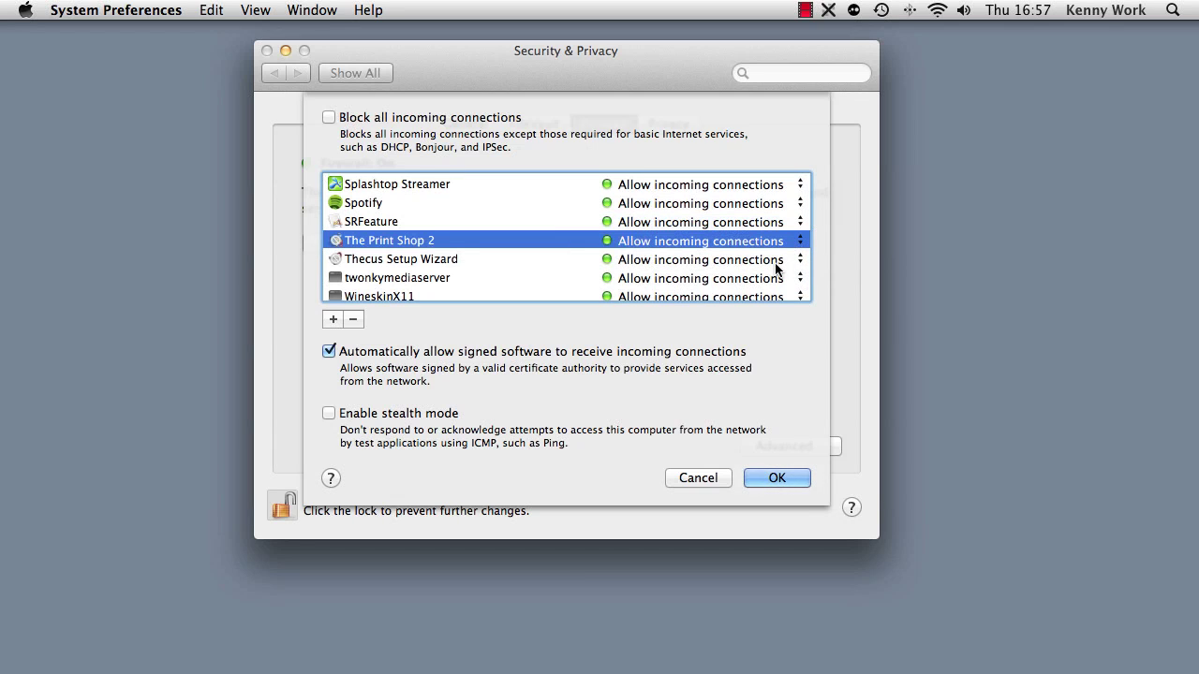
# Review the incoming connection rules of the other listed applications and accept the advanced firewall options
pyautogui.scroll(-4, 640, 273)
pyautogui.scroll(5, 640, 270)
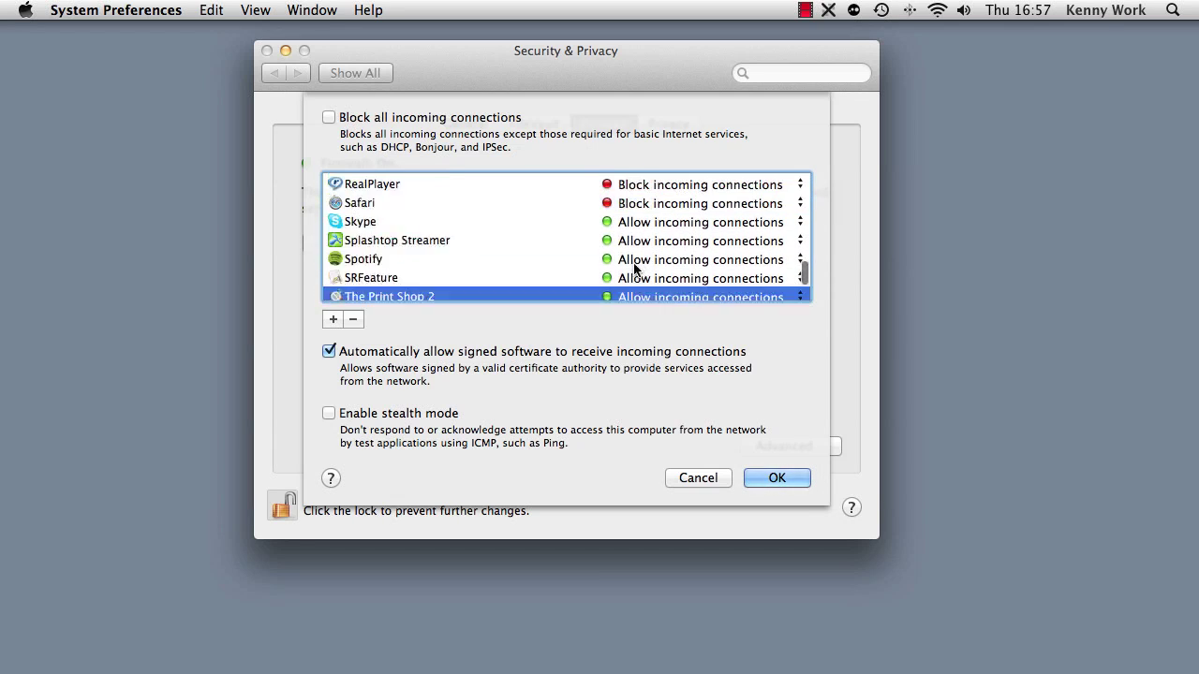
pyautogui.scroll(-1, 639, 270)
pyautogui.scroll(15, 637, 269)
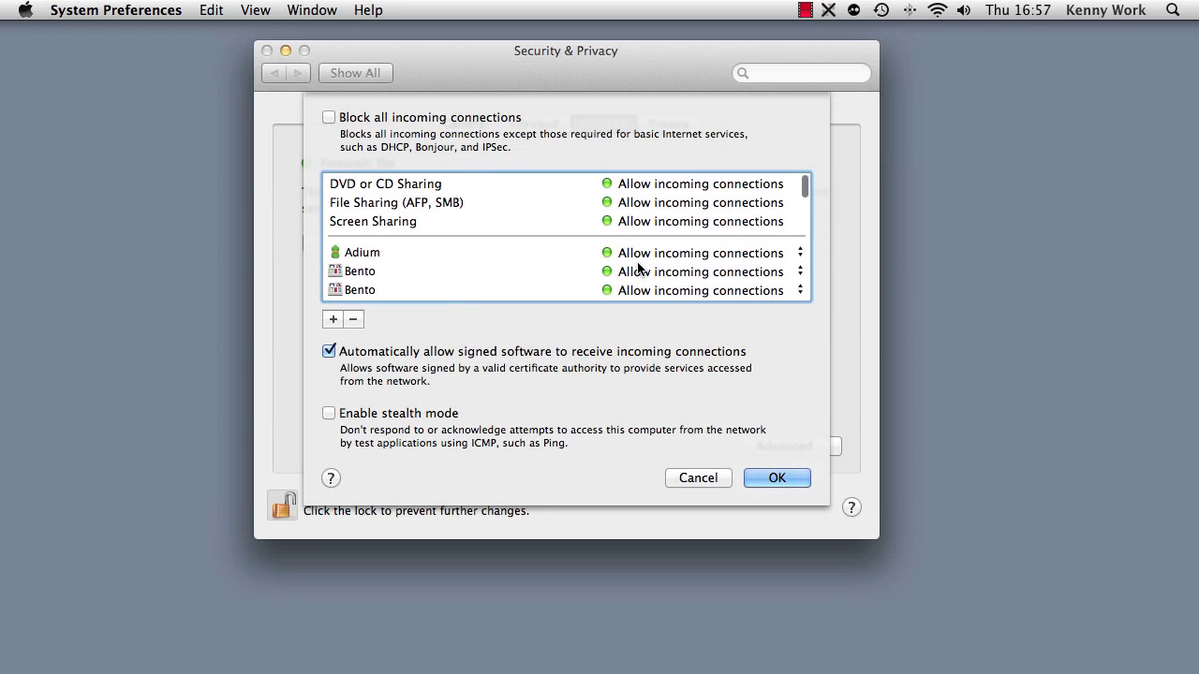
pyautogui.scroll(-8, 611, 249)
pyautogui.scroll(-4, 610, 249)
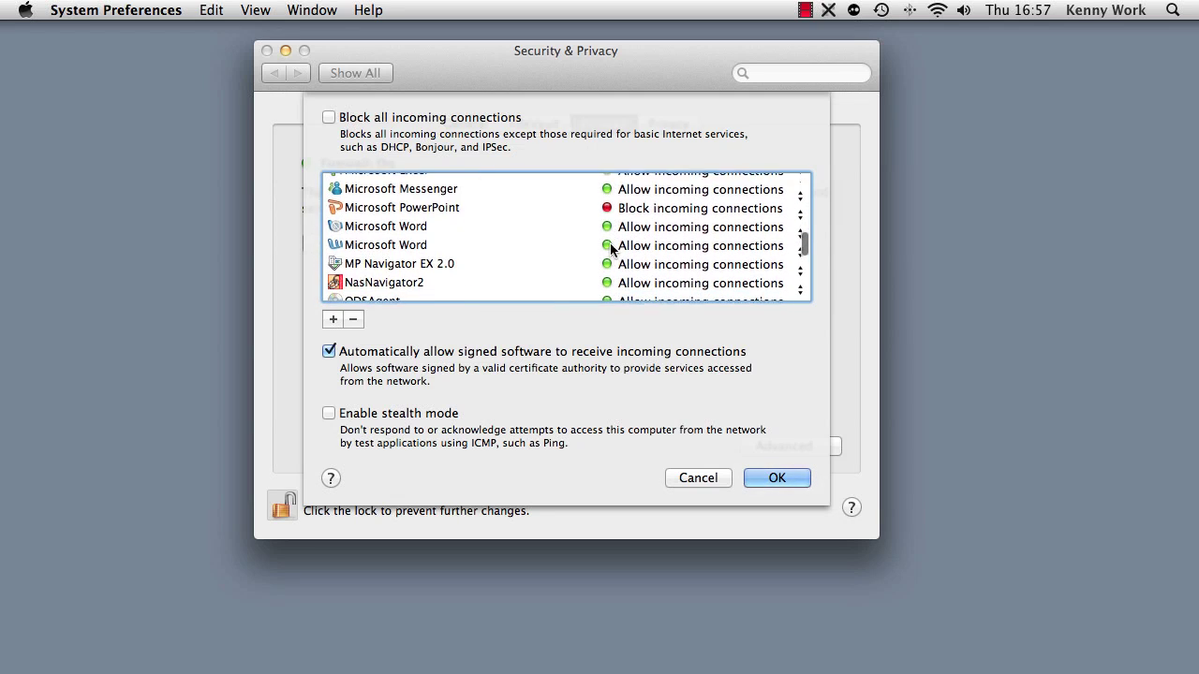
pyautogui.scroll(8, 611, 250)
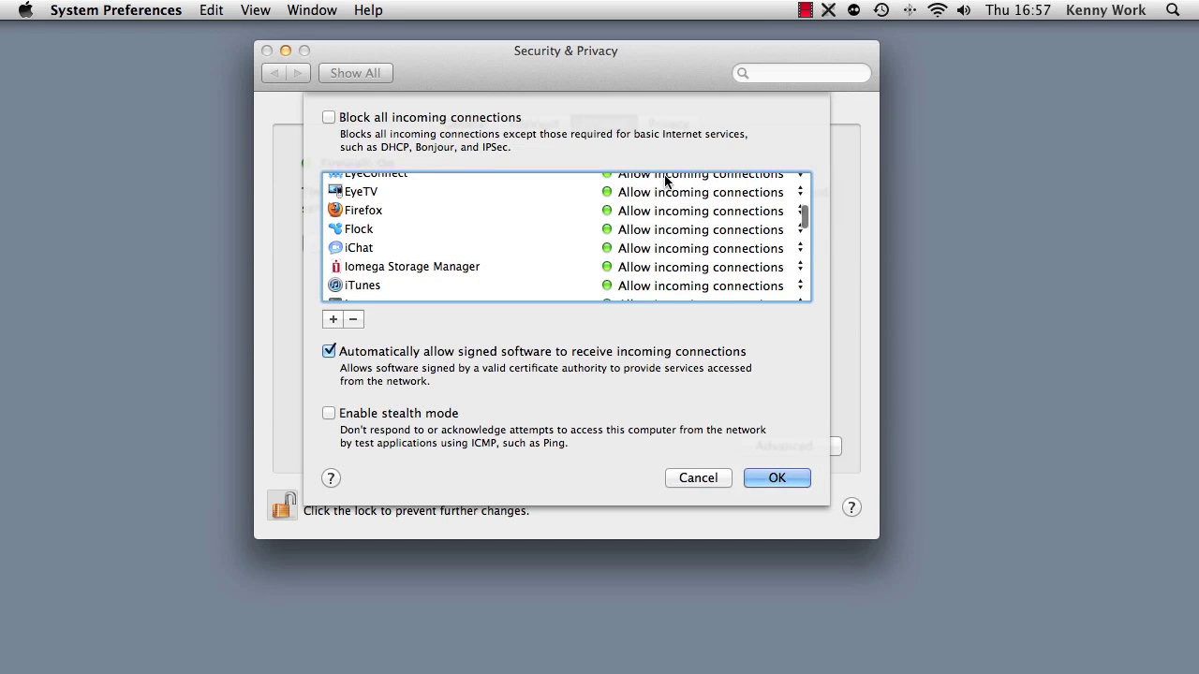
pyautogui.scroll(3, 533, 222)
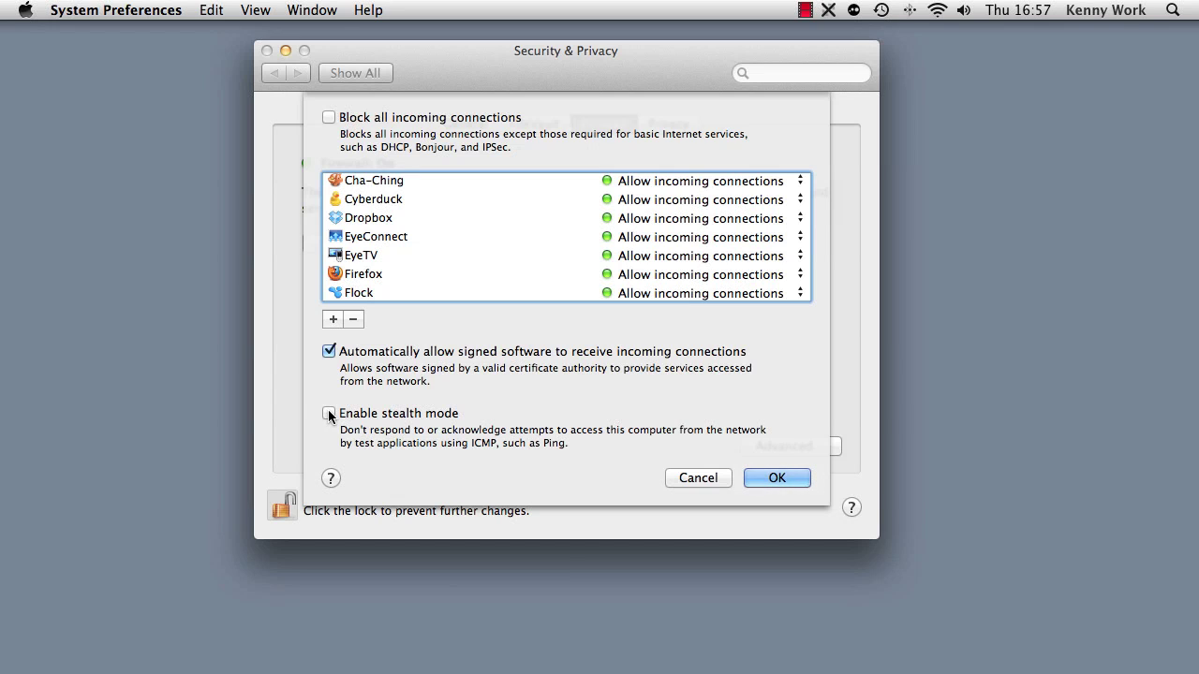
pyautogui.click(773, 477)
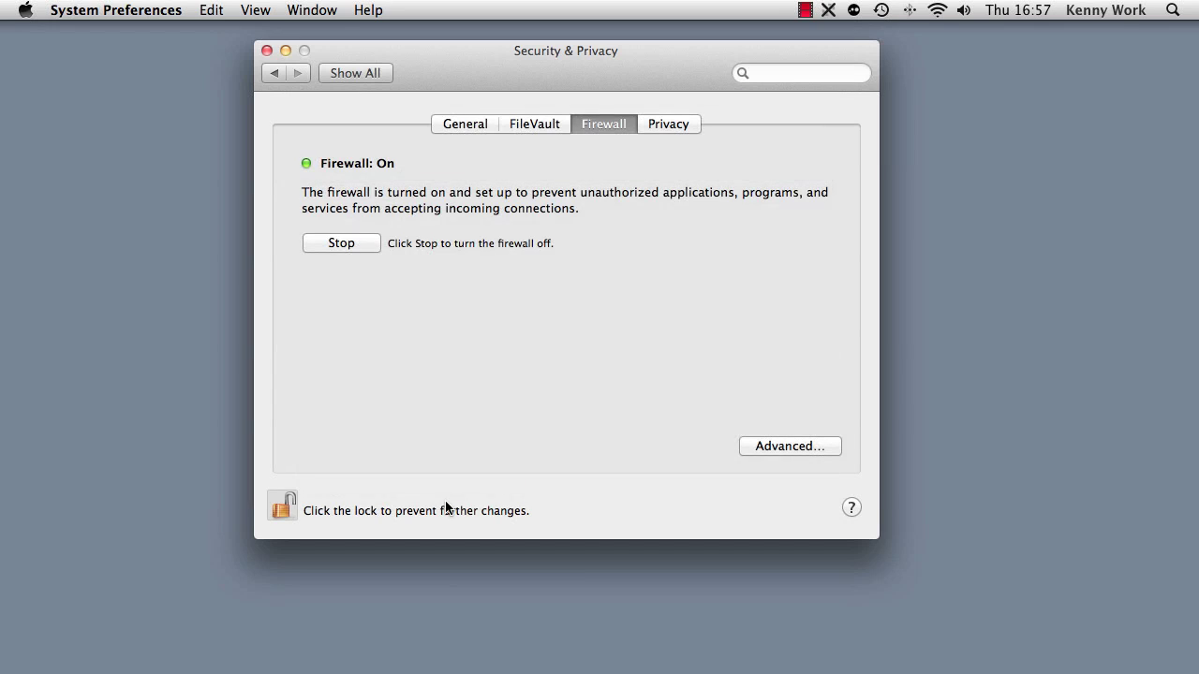
# View the diagnostic data and Location Services privacy settings, and return to the preferences overview
pyautogui.click(672, 125)
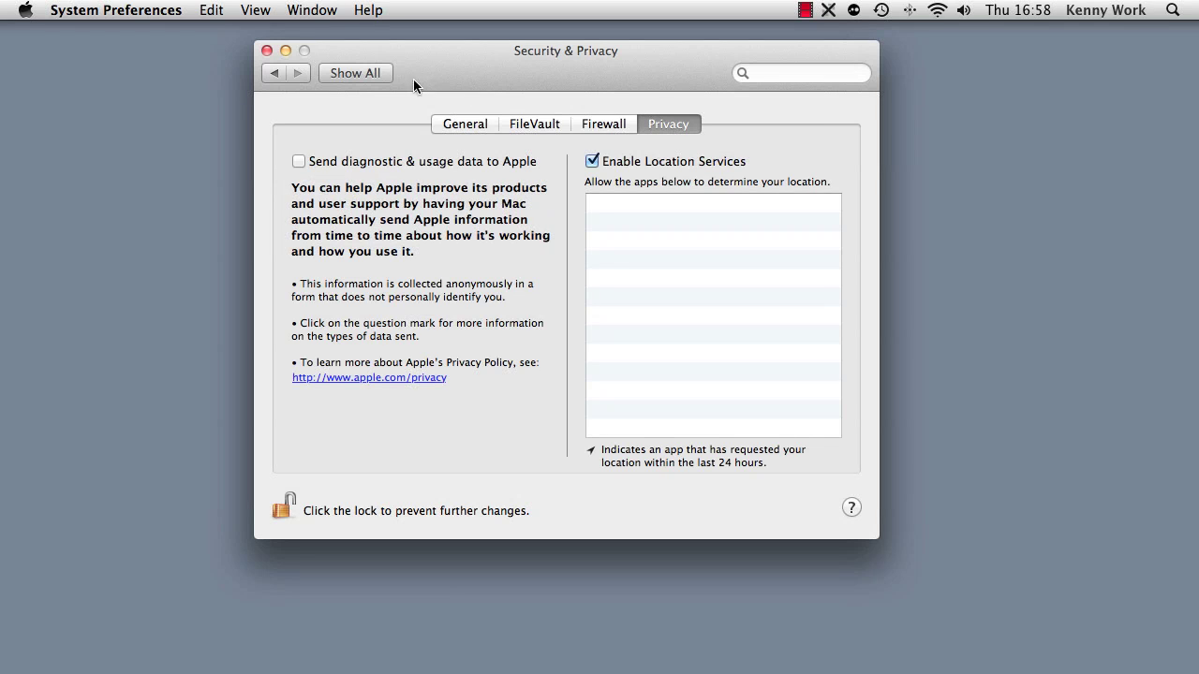
pyautogui.click(456, 122)
pyautogui.click(272, 74)
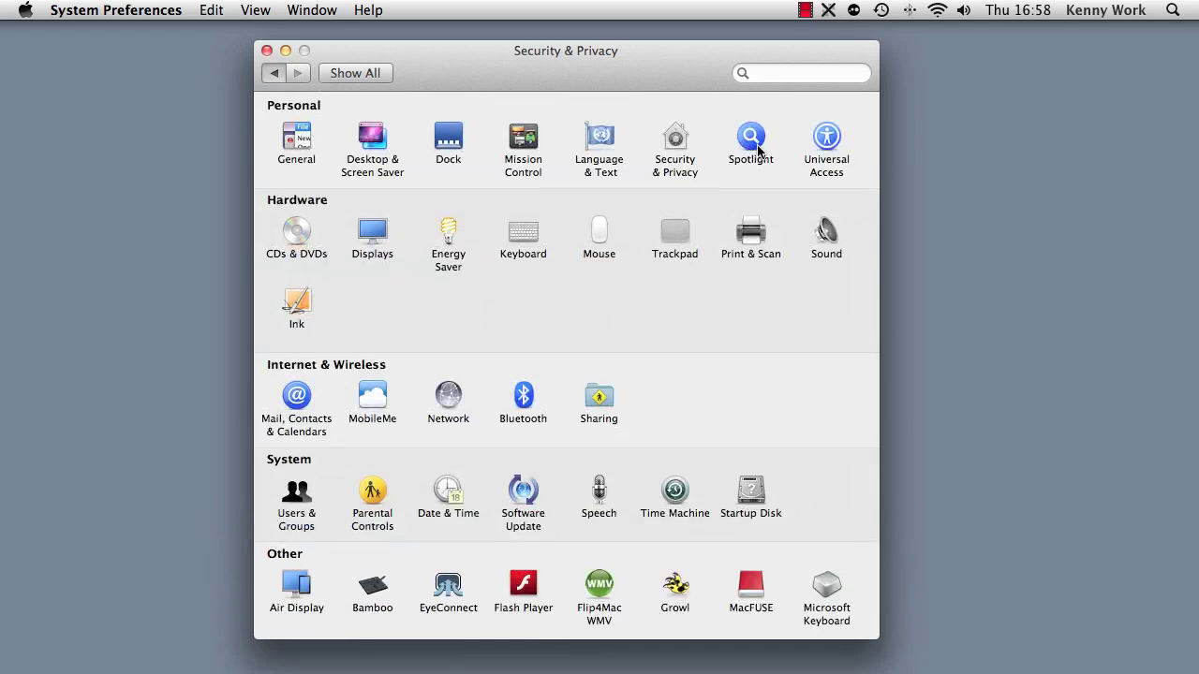
# Open the Spotlight preferences, view the locations excluded from searching, and return to the preferences overview
pyautogui.click(752, 139)
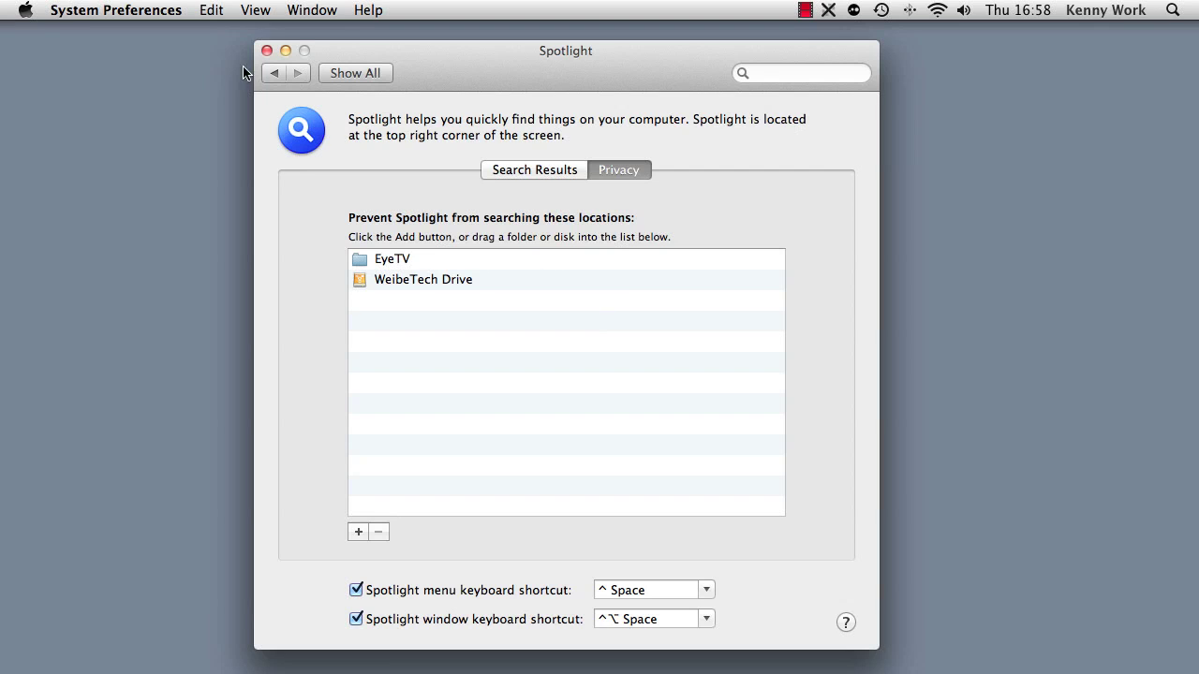
pyautogui.click(269, 72)
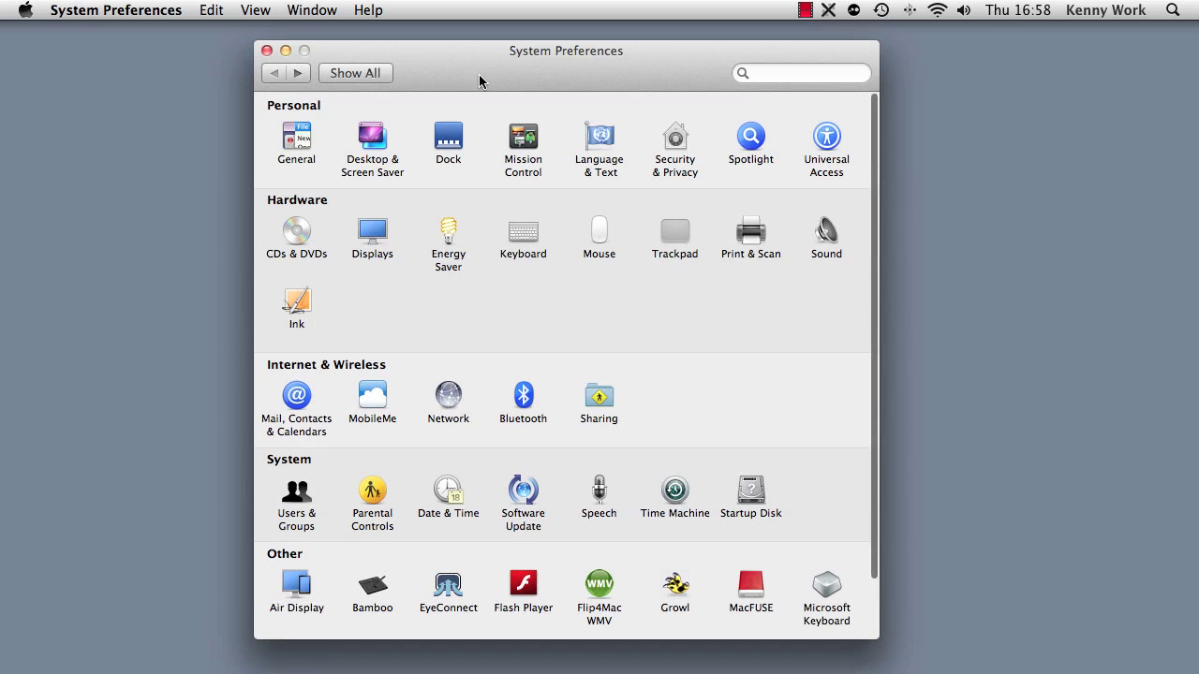
# Open the Universal Access preferences, review the Seeing, Hearing, Keyboard and Mouse assistance options, and return to the preferences overview
pyautogui.click(830, 139)
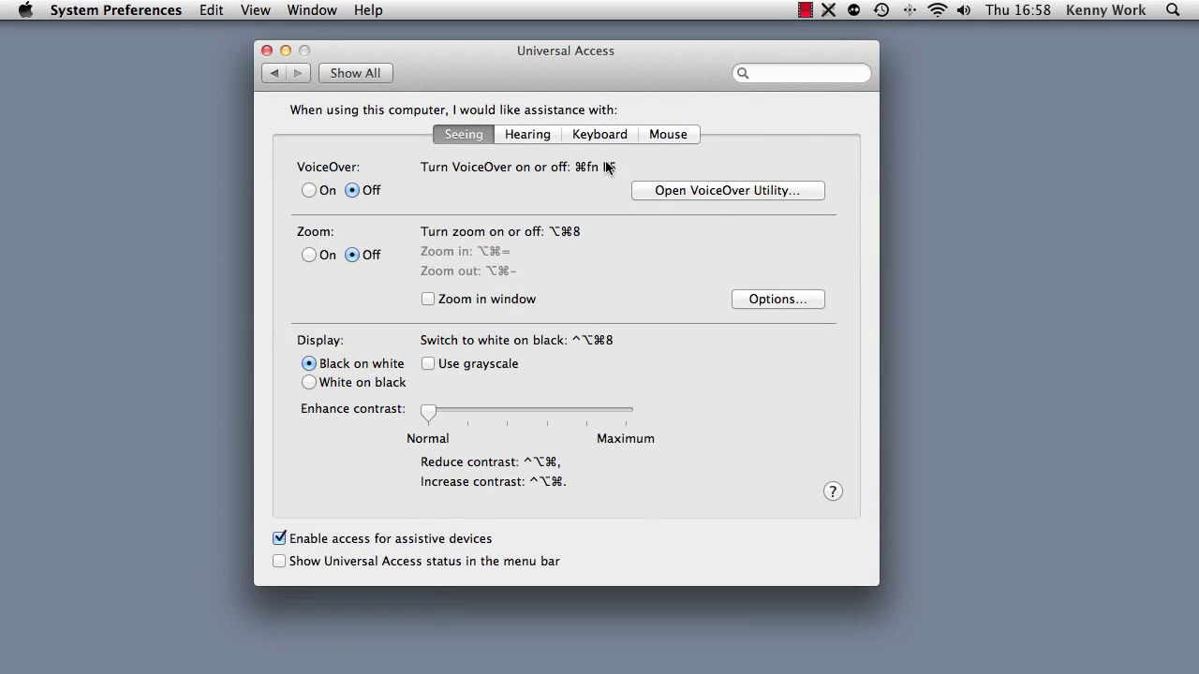
pyautogui.click(535, 134)
pyautogui.click(459, 134)
pyautogui.click(527, 135)
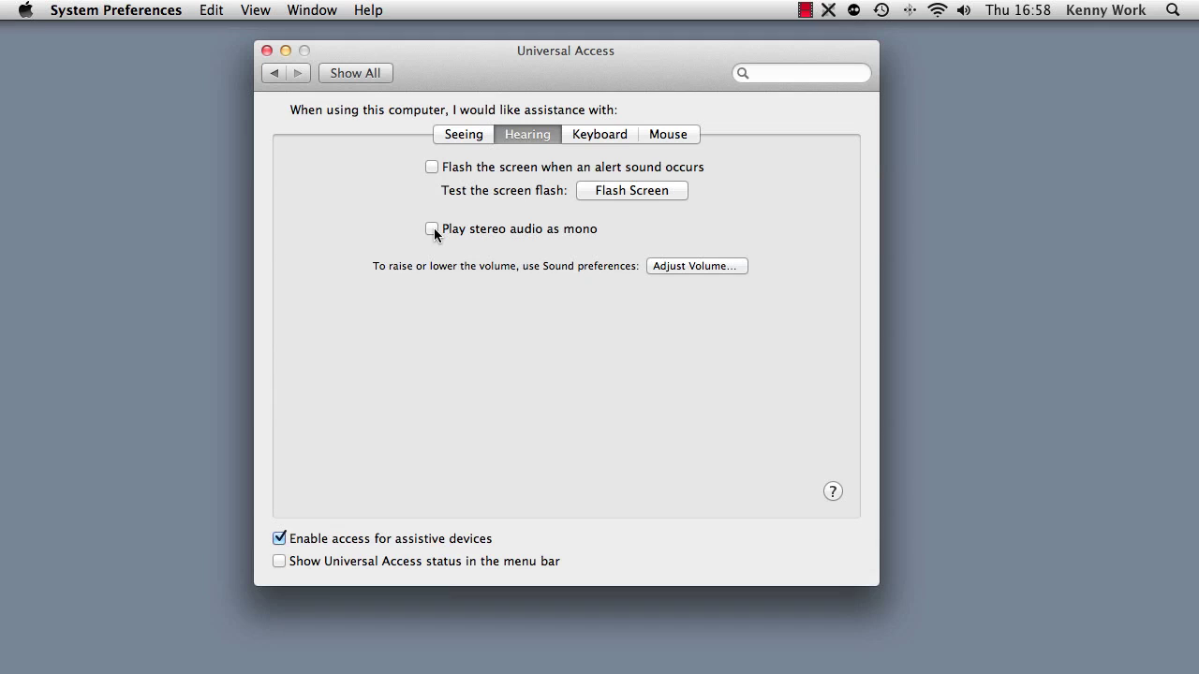
pyautogui.click(588, 134)
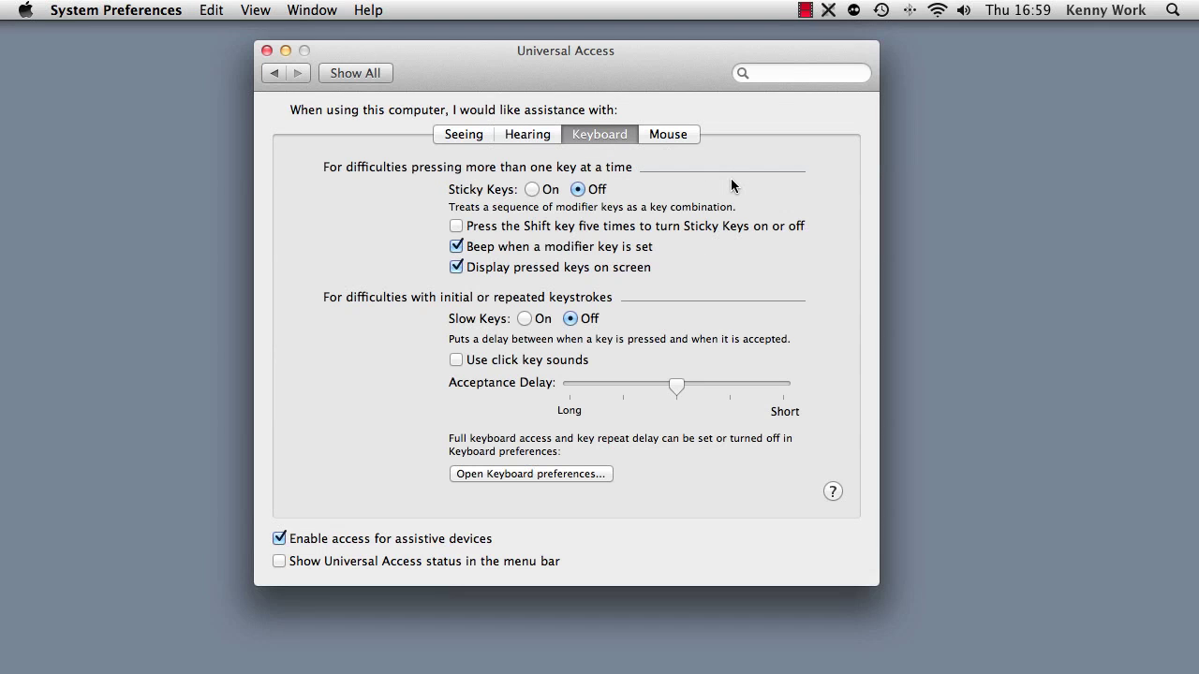
pyautogui.click(672, 133)
pyautogui.click(620, 132)
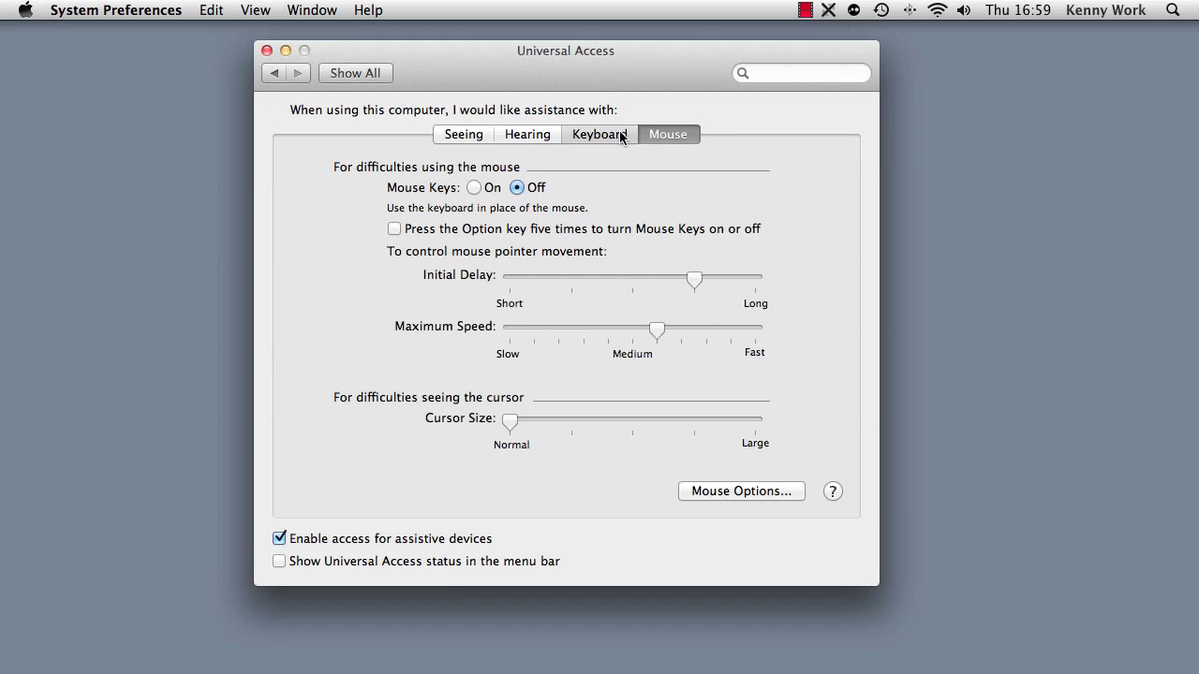
pyautogui.click(274, 73)
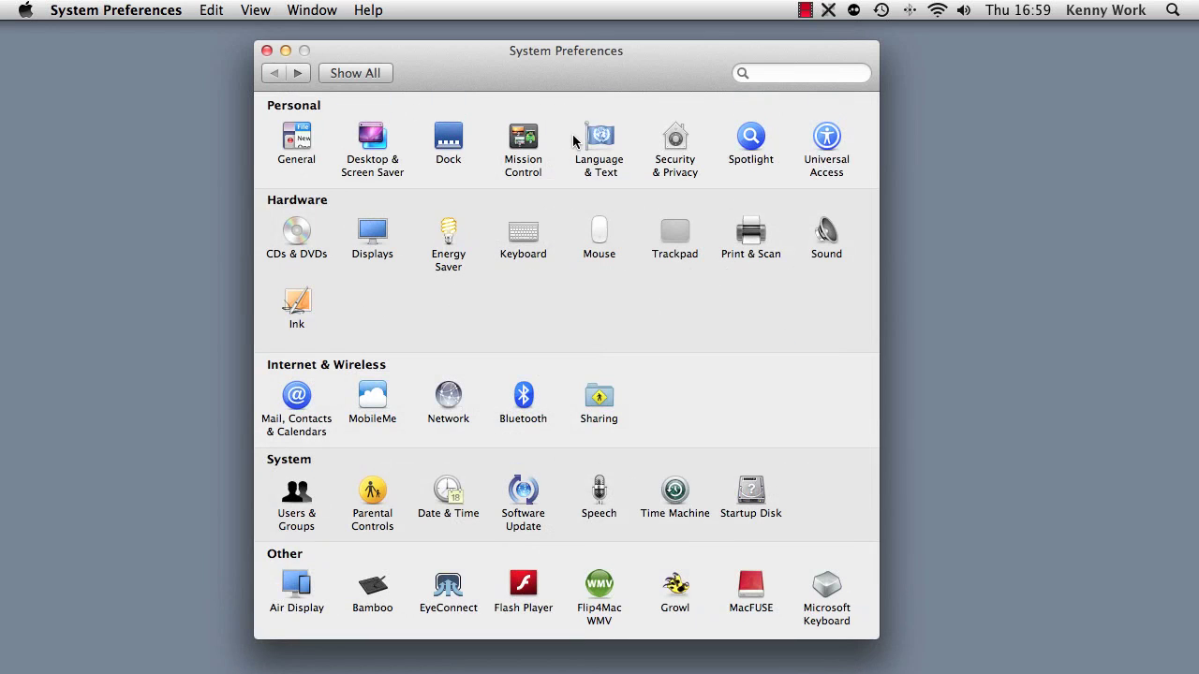